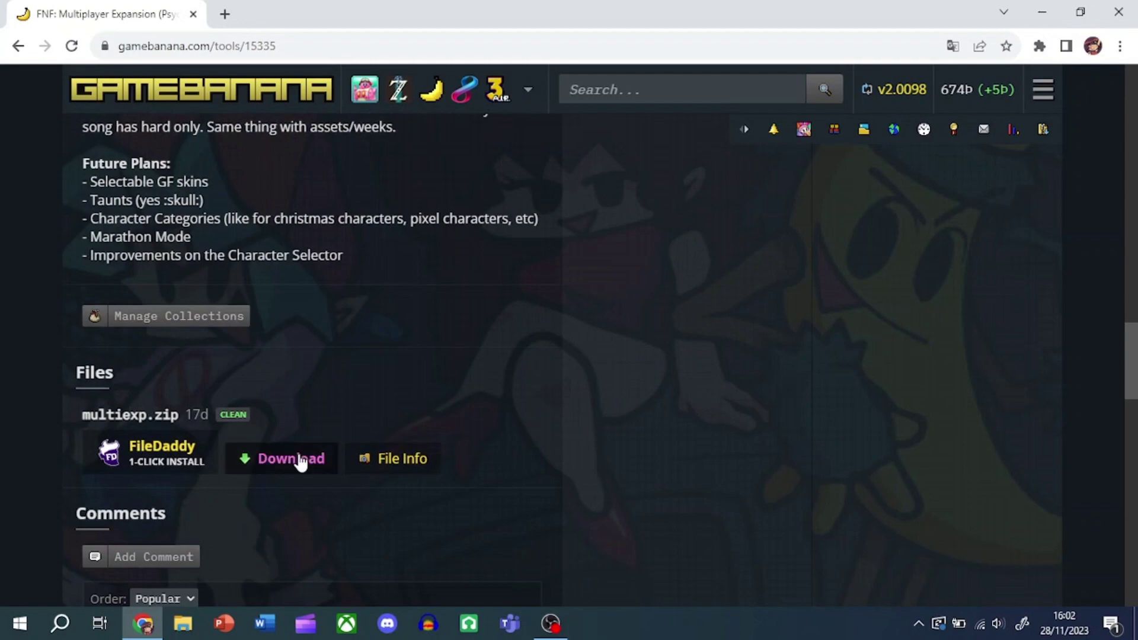
- Open the linked Multiplayer Script mod page on GameBanana and find its psych_multi_07_1b2cd.zip download
{"action": "scroll", "coordinate": [332, 371], "scroll_direction": "up", "scroll_amount": 15}
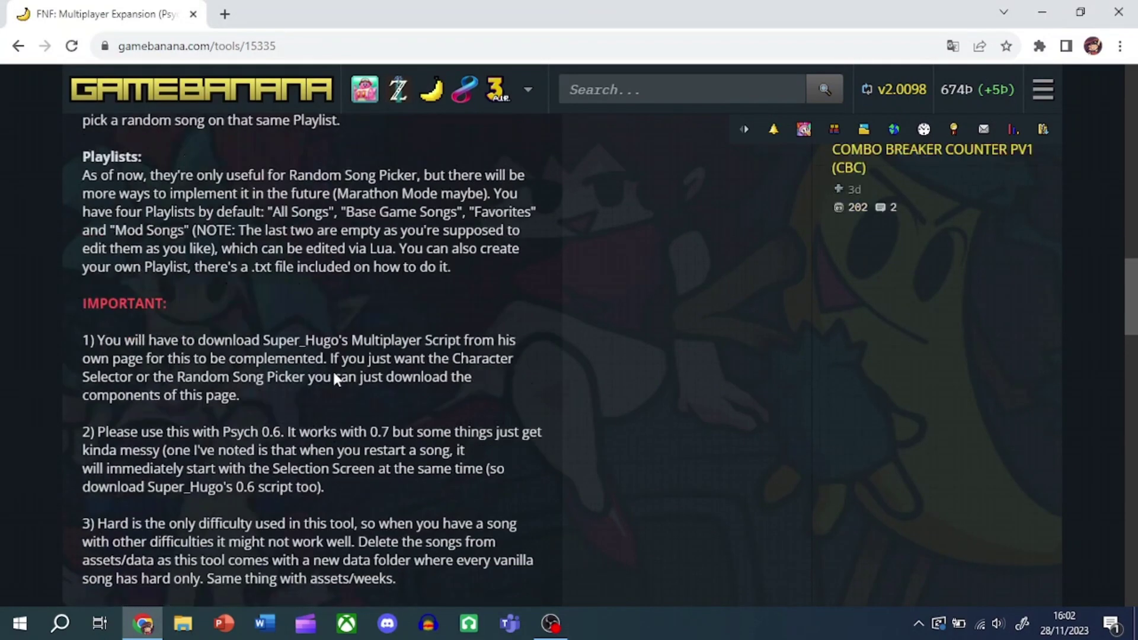
{"action": "left_click", "coordinate": [342, 284]}
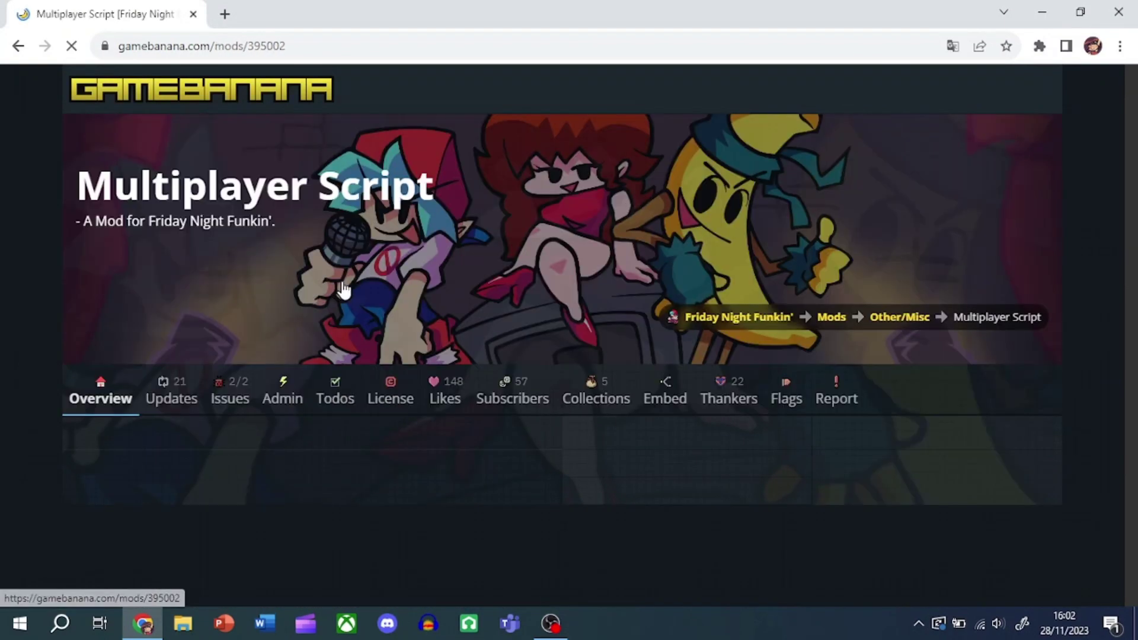
{"action": "scroll", "coordinate": [249, 294], "scroll_direction": "down", "scroll_amount": 5}
{"action": "scroll", "coordinate": [300, 308], "scroll_direction": "down", "scroll_amount": 10}
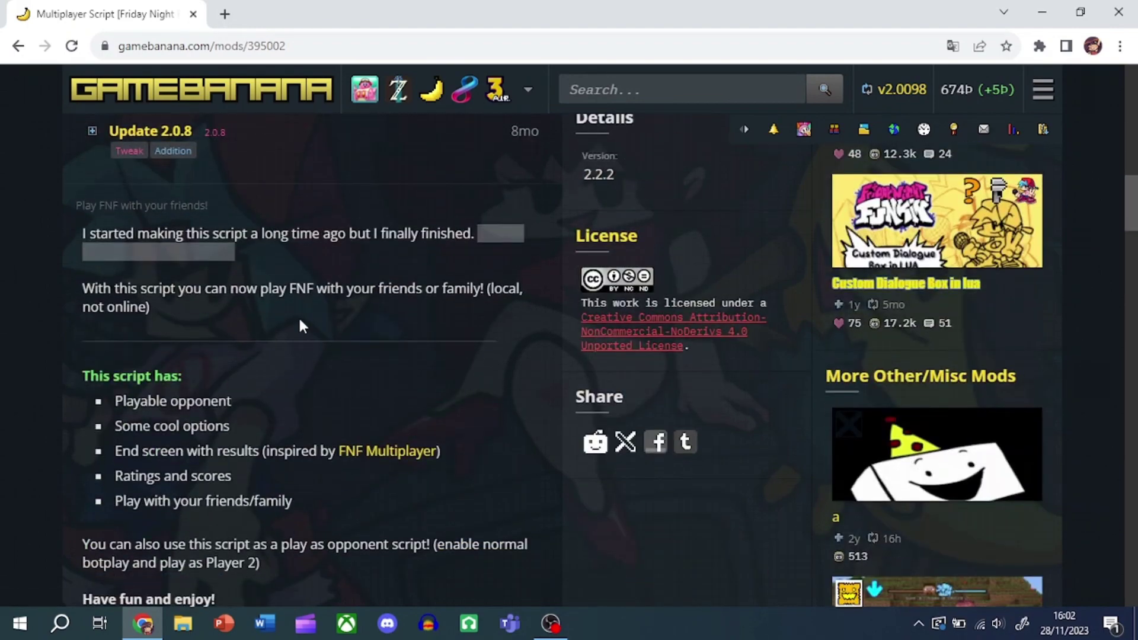
{"action": "scroll", "coordinate": [302, 326], "scroll_direction": "down", "scroll_amount": 4}
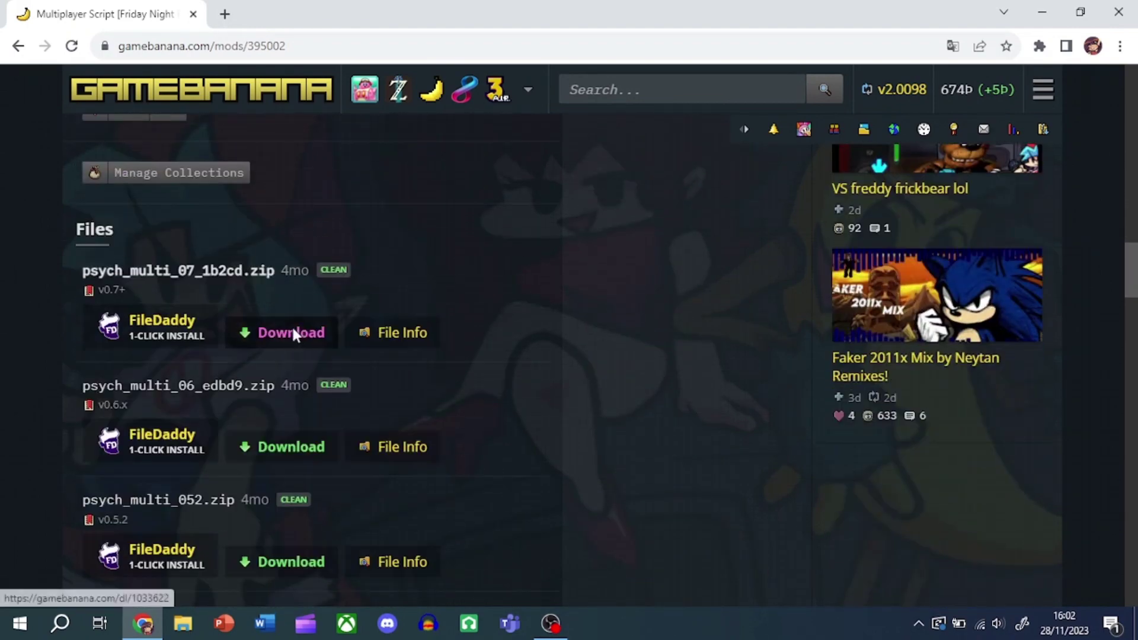
- Switch to File Explorer and delete modTemplate.zip from the mods folder of PsychEngine 0.7.1h
{"action": "left_click", "coordinate": [1044, 14]}
{"action": "double_click", "coordinate": [407, 285]}
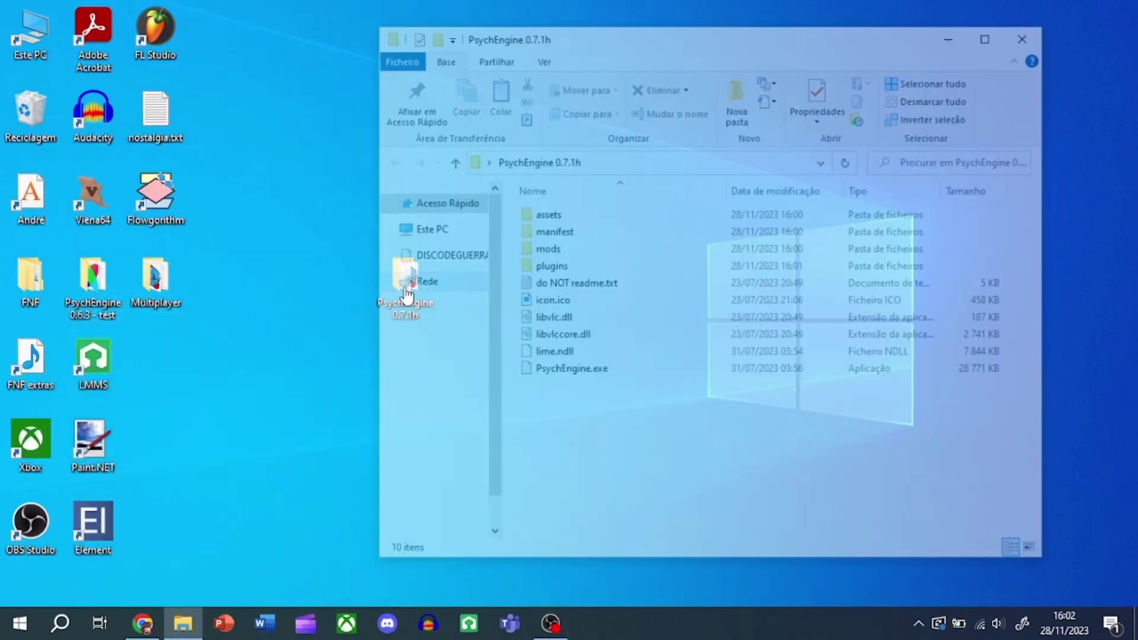
{"action": "double_click", "coordinate": [551, 248]}
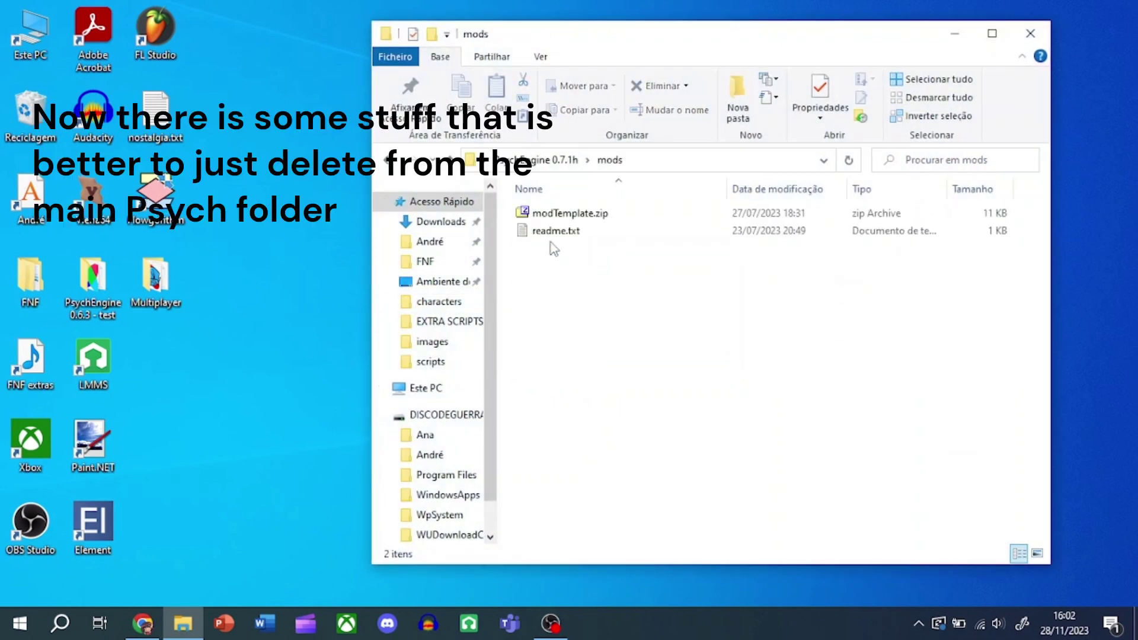
{"action": "left_click", "coordinate": [579, 215]}
{"action": "key", "text": "Delete"}
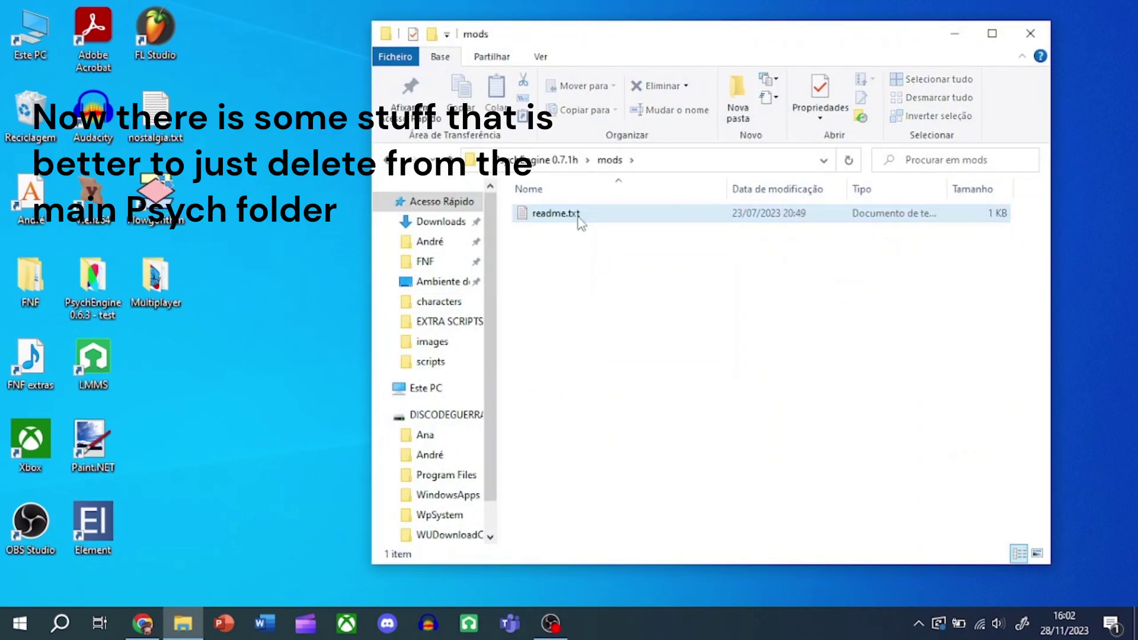
- Delete all files in the weeks folder inside PsychEngine 0.7.1h's assets
{"action": "left_click", "coordinate": [389, 161]}
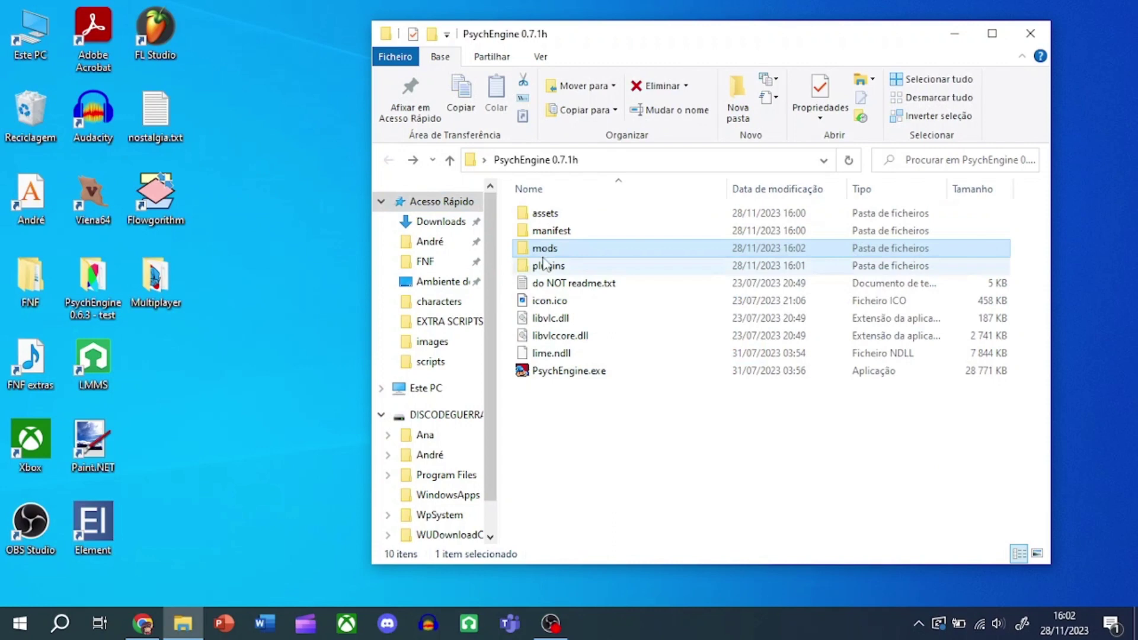
{"action": "double_click", "coordinate": [557, 213]}
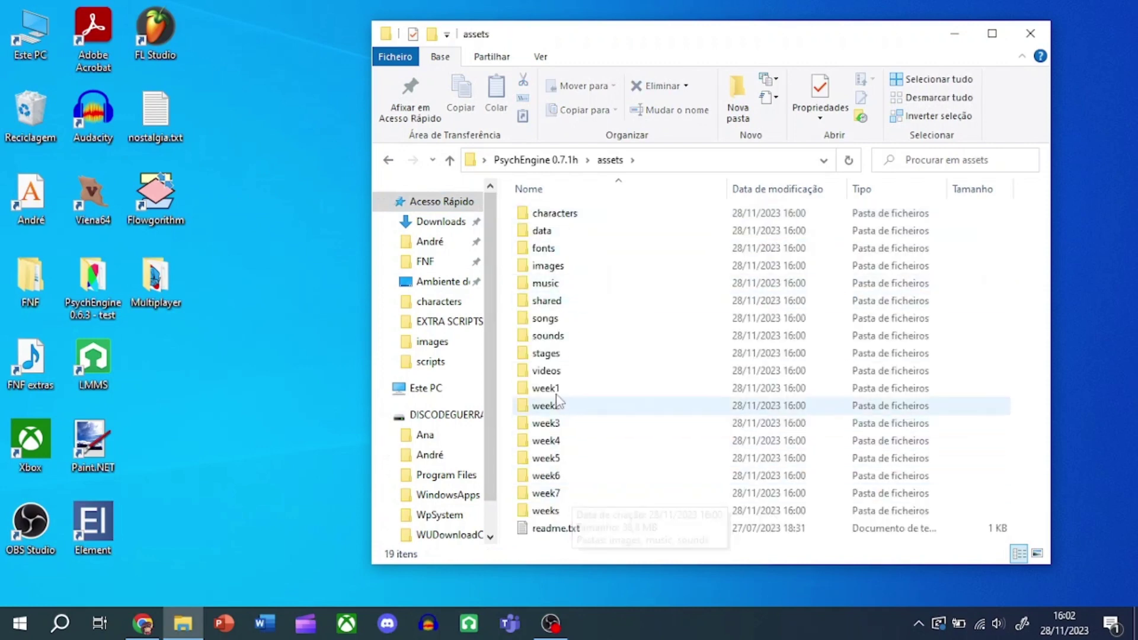
{"action": "double_click", "coordinate": [548, 511]}
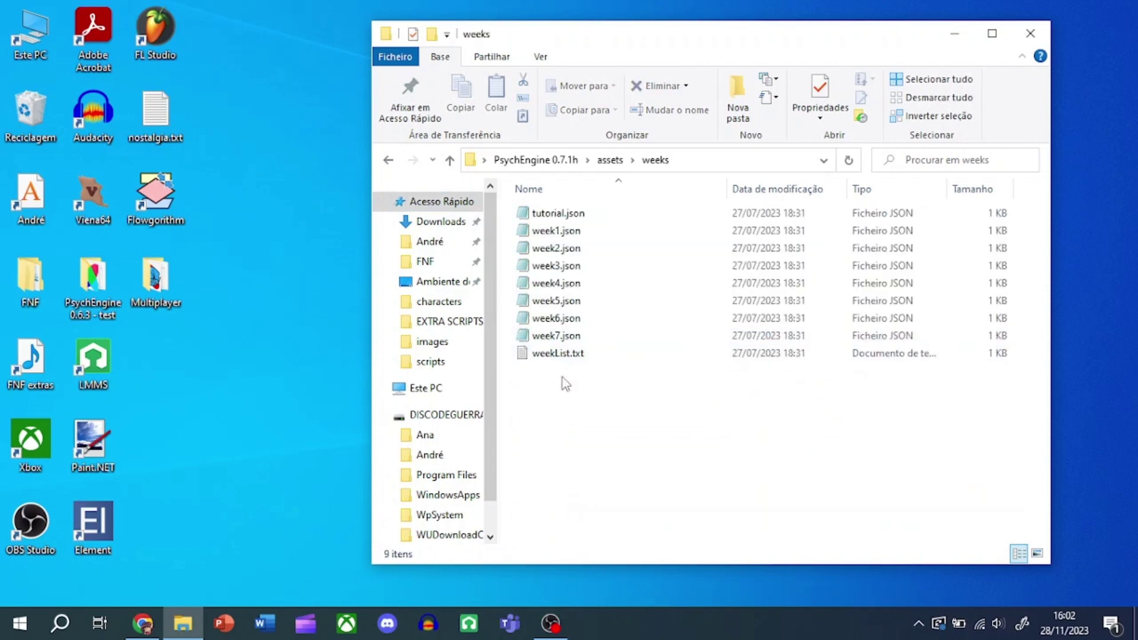
{"action": "left_click_drag", "start_coordinate": [574, 421], "coordinate": [553, 221]}
{"action": "key", "text": "Delete"}
- Delete all the song subfolders, blammed through winter-horrorland, from the assets data folder, leaving its loose files
{"action": "left_click", "coordinate": [388, 160]}
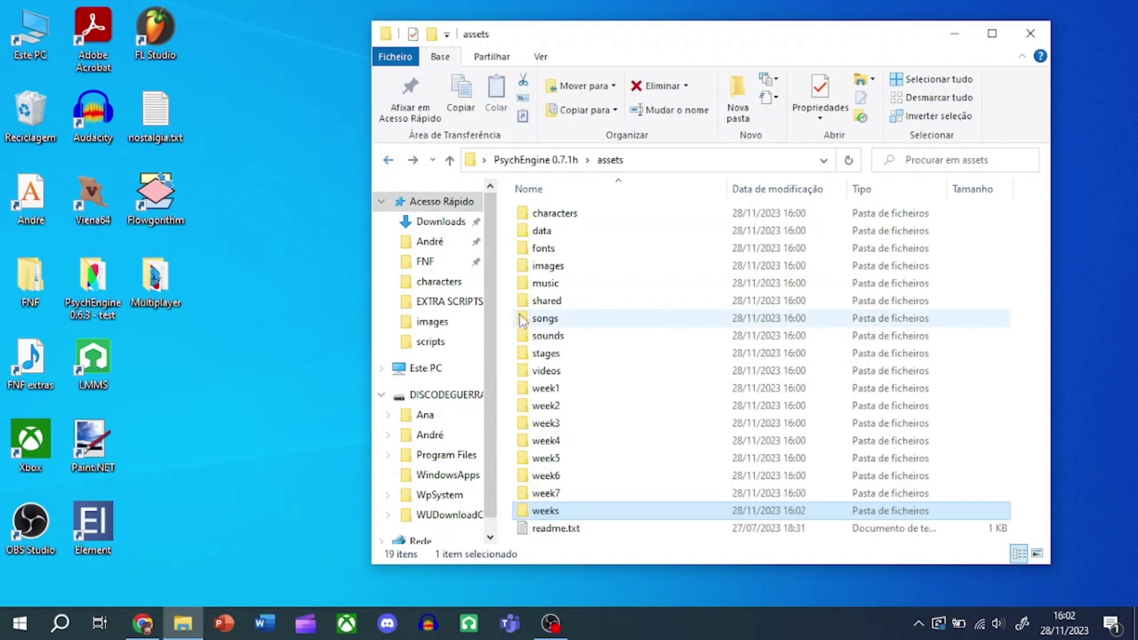
{"action": "double_click", "coordinate": [557, 232]}
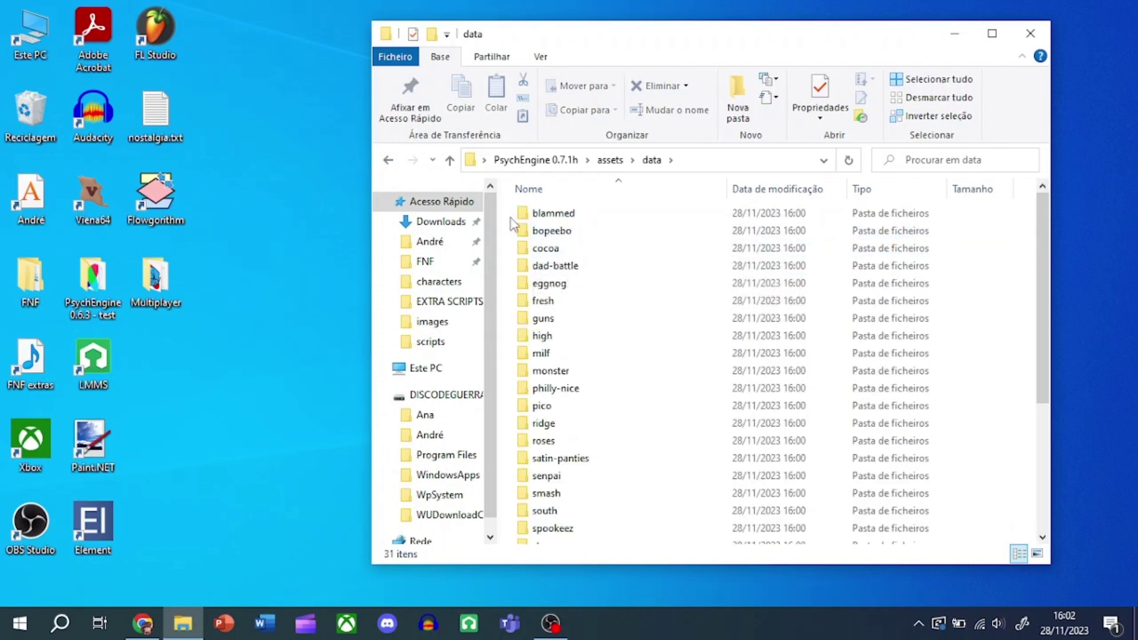
{"action": "left_click_drag", "start_coordinate": [511, 205], "coordinate": [633, 438]}
{"action": "left_click_drag", "start_coordinate": [442, 240], "coordinate": [442, 240]}
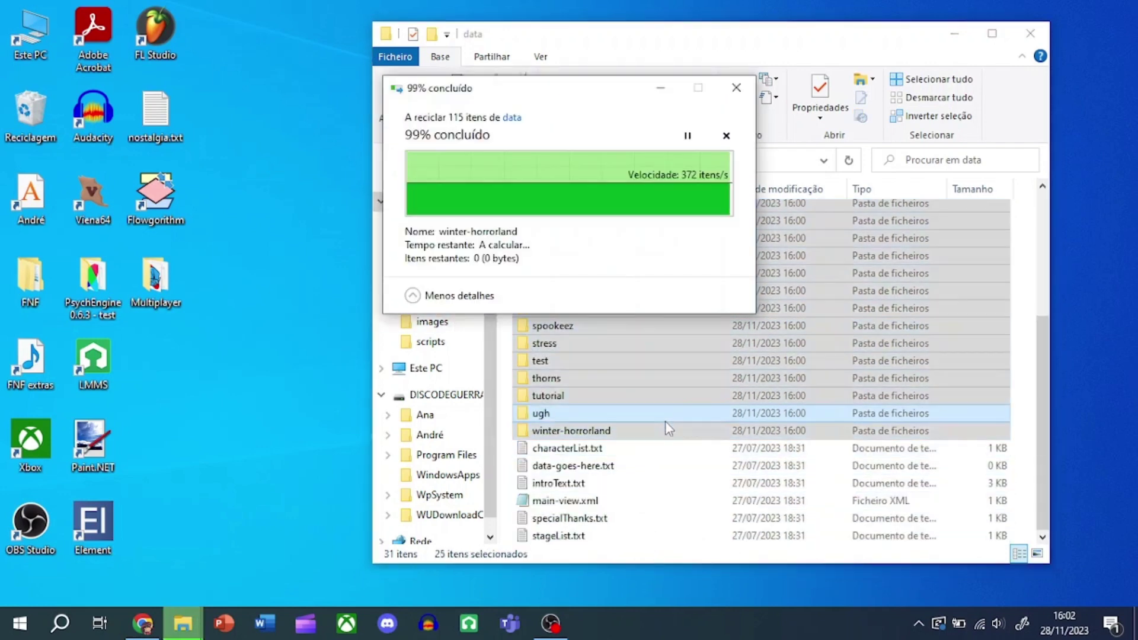
- Delete all the song folders inside the assets songs folder
{"action": "left_click", "coordinate": [389, 160]}
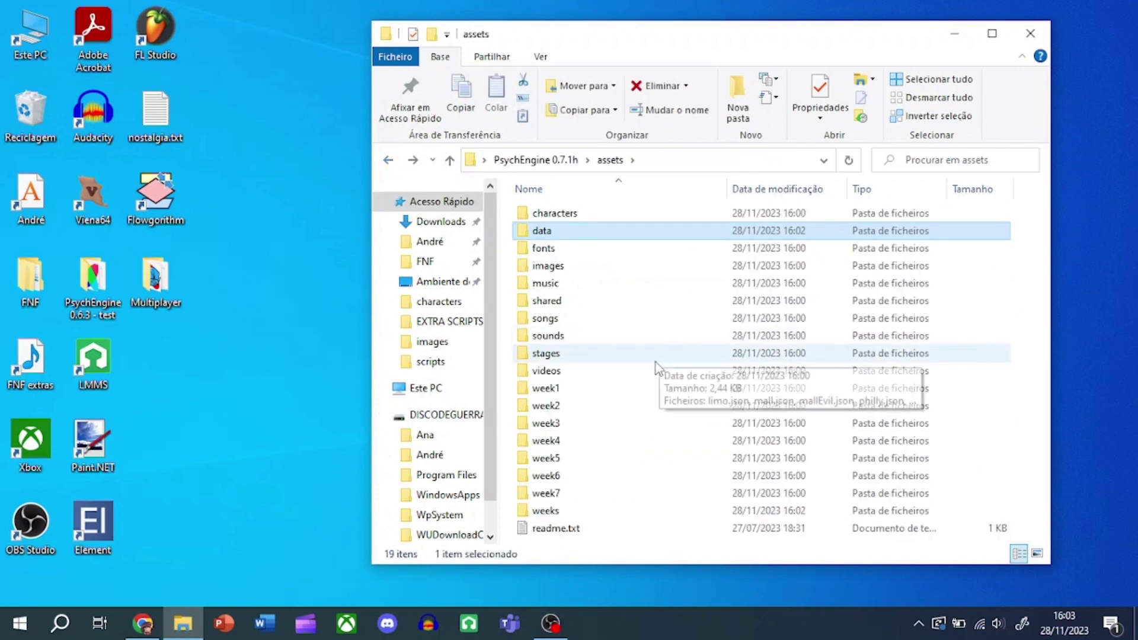
{"action": "double_click", "coordinate": [559, 319]}
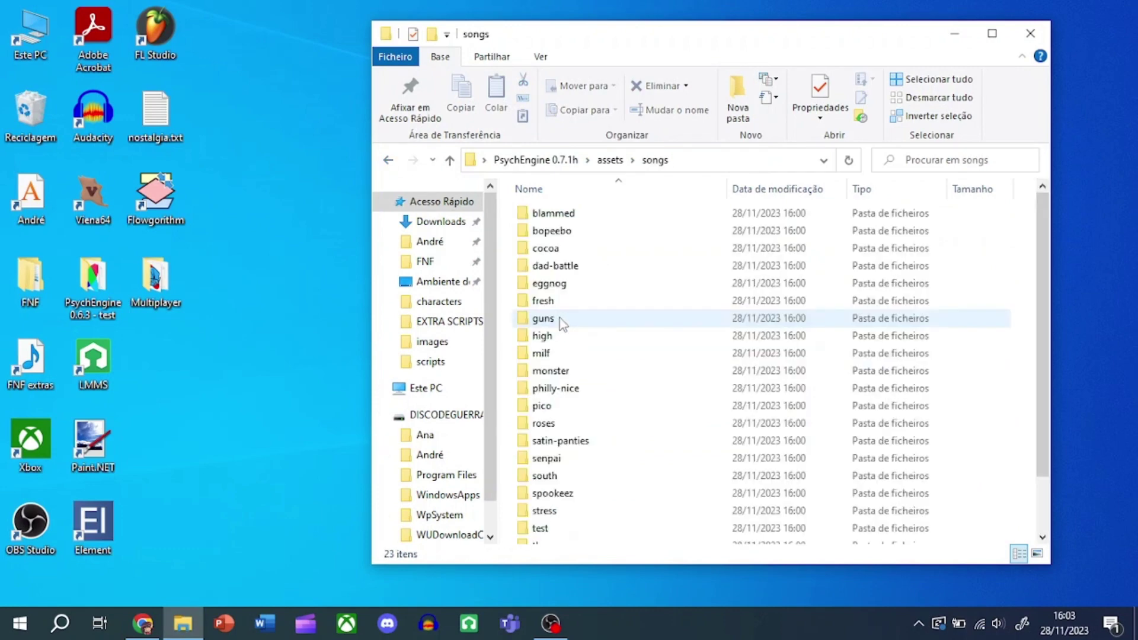
{"action": "left_click_drag", "start_coordinate": [511, 214], "coordinate": [670, 621]}
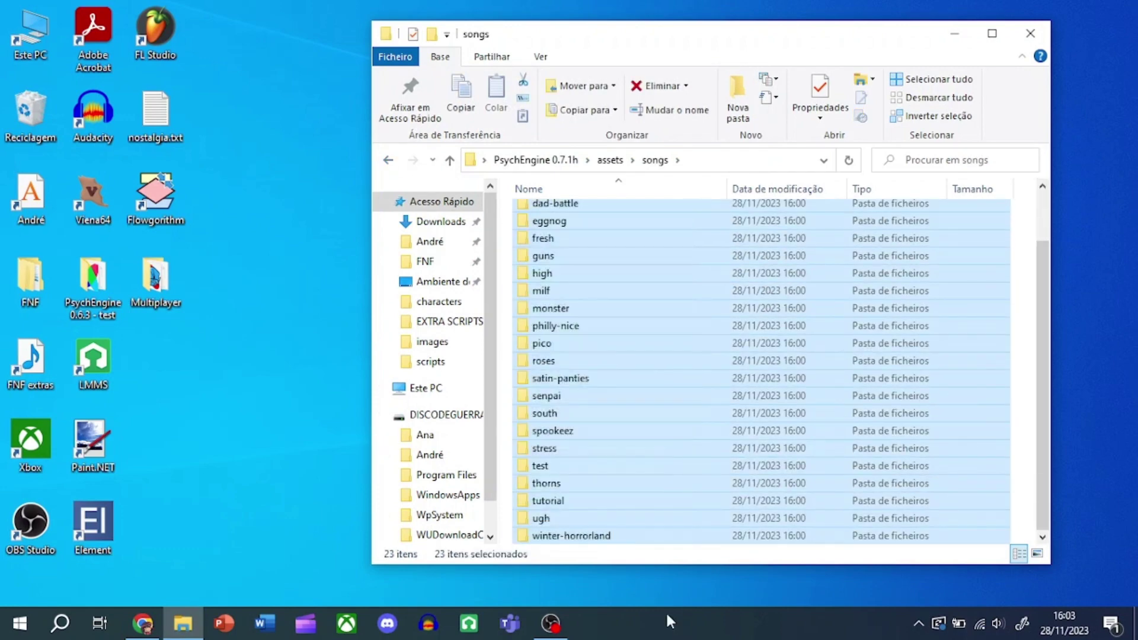
{"action": "key", "text": "Delete"}
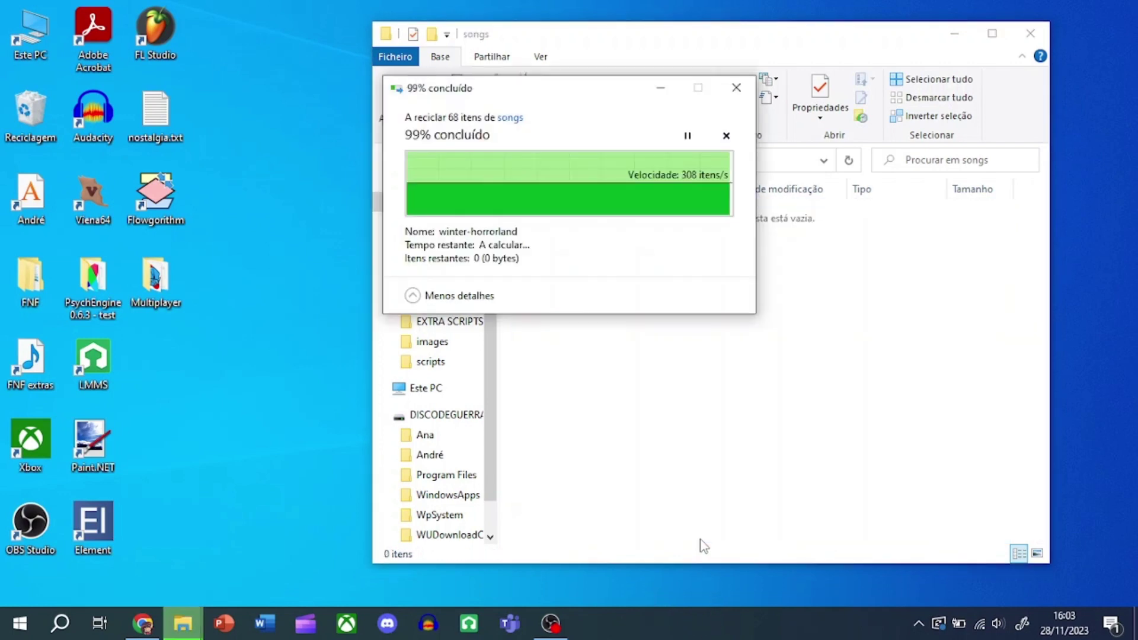
- Extract the MultiExp folder from MultiExp.zip into the mods folder of PsychEngine 0.7.1h
{"action": "left_click", "coordinate": [389, 160]}
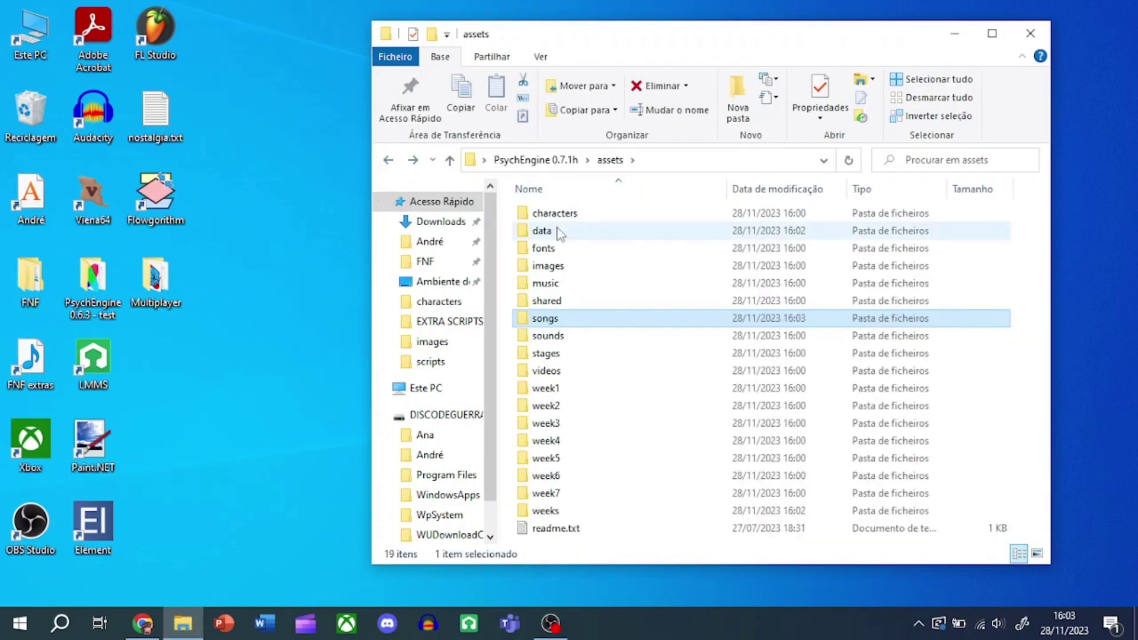
{"action": "left_click", "coordinate": [390, 161]}
{"action": "double_click", "coordinate": [560, 250]}
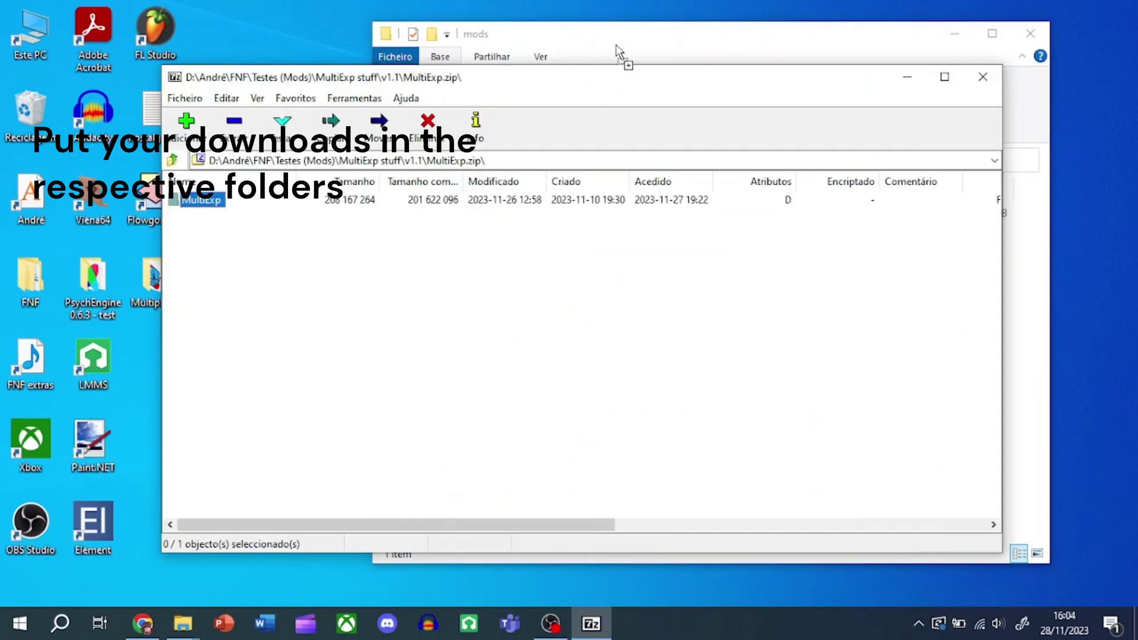
{"action": "left_click_drag", "start_coordinate": [617, 51], "coordinate": [619, 52]}
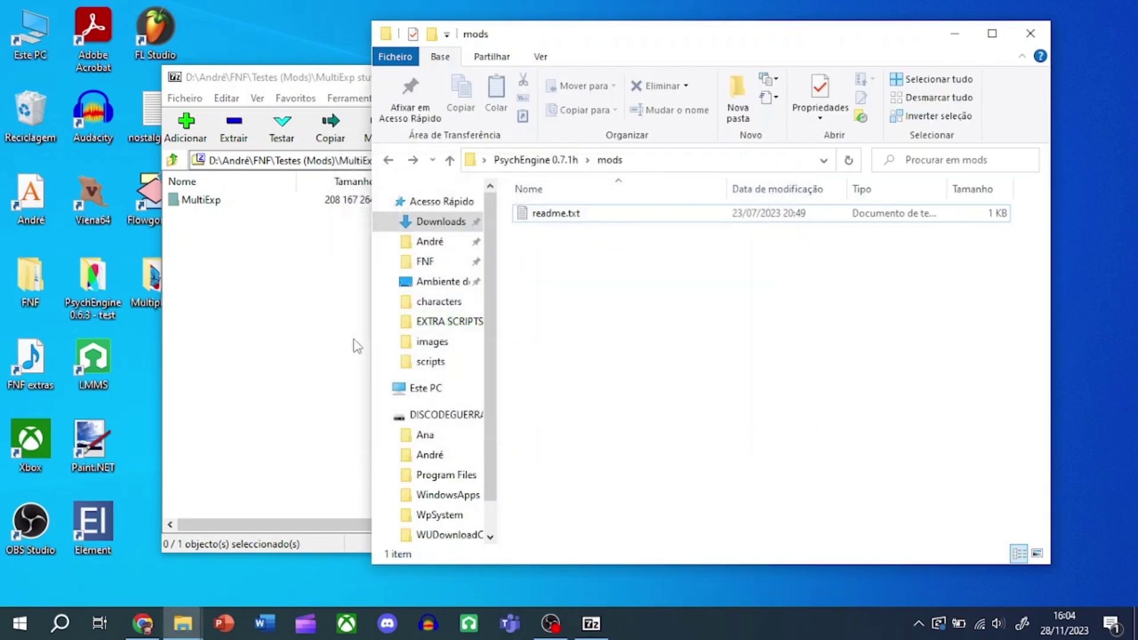
- Open the scripts folder inside MultiExp and read its PUT YOUR MULTIPLAYER SCRIPT HERE!!!.txt note
{"action": "key", "text": "Return"}
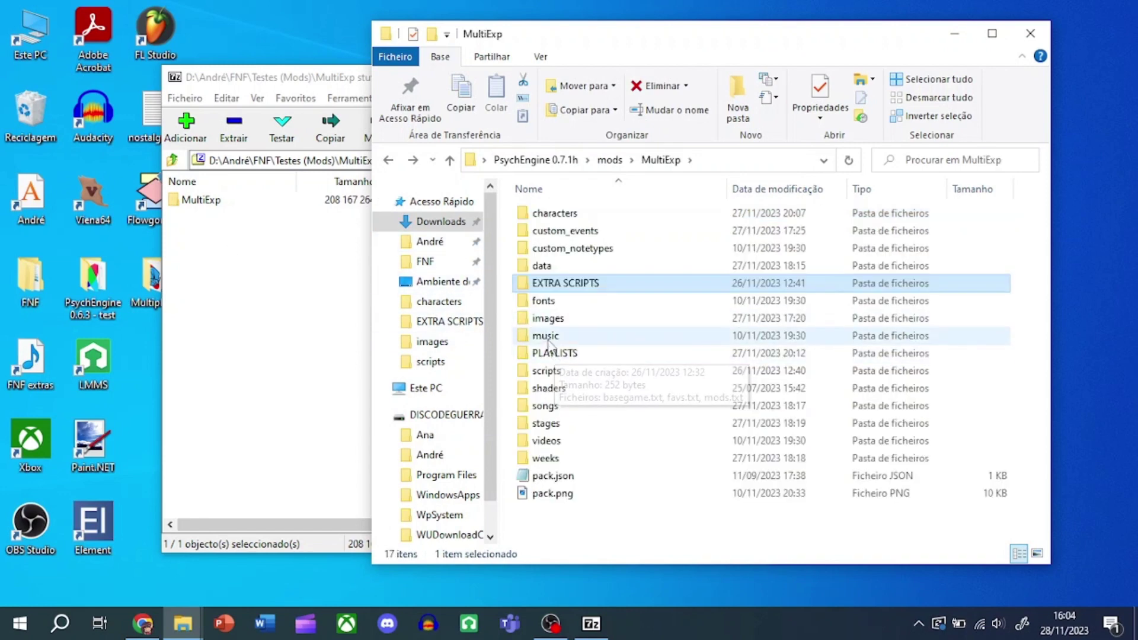
{"action": "double_click", "coordinate": [552, 372]}
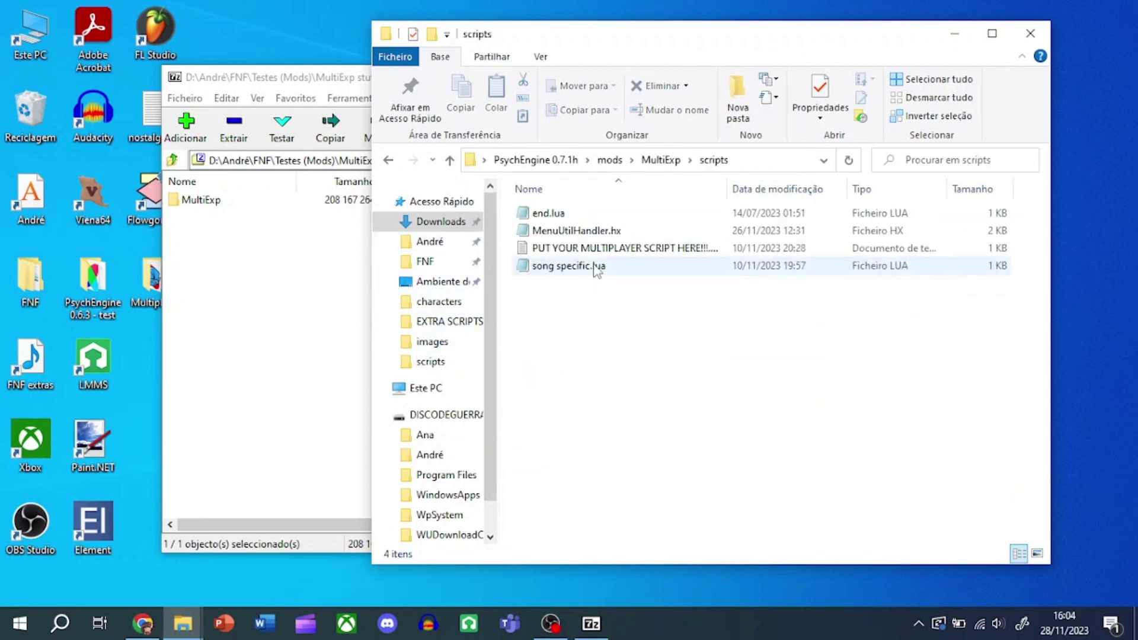
{"action": "double_click", "coordinate": [560, 248]}
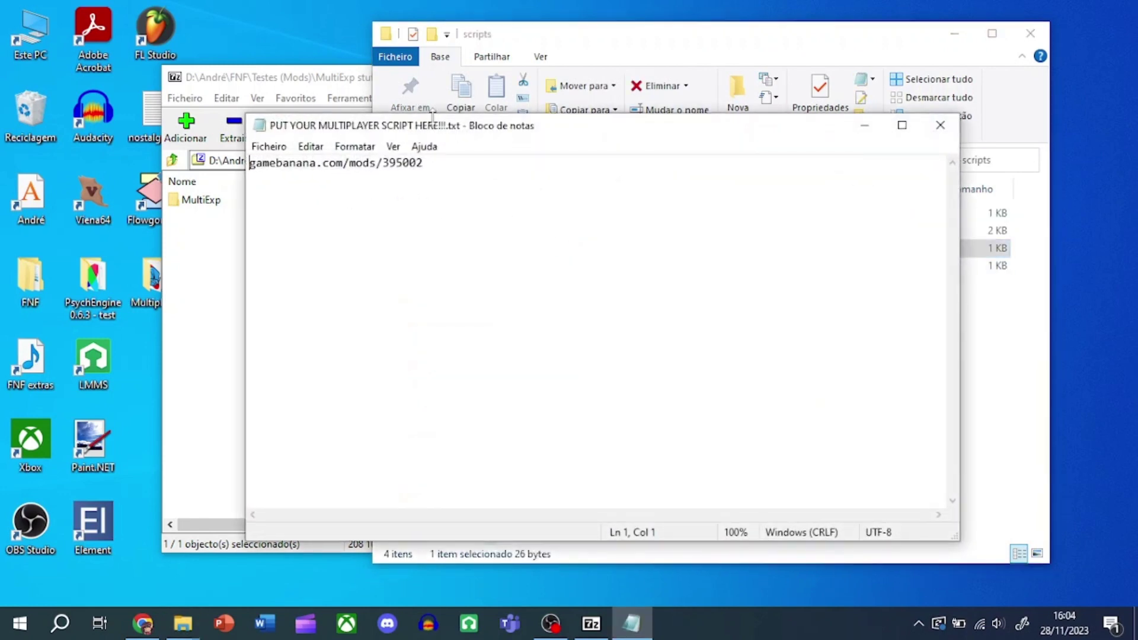
{"action": "left_click", "coordinate": [940, 125]}
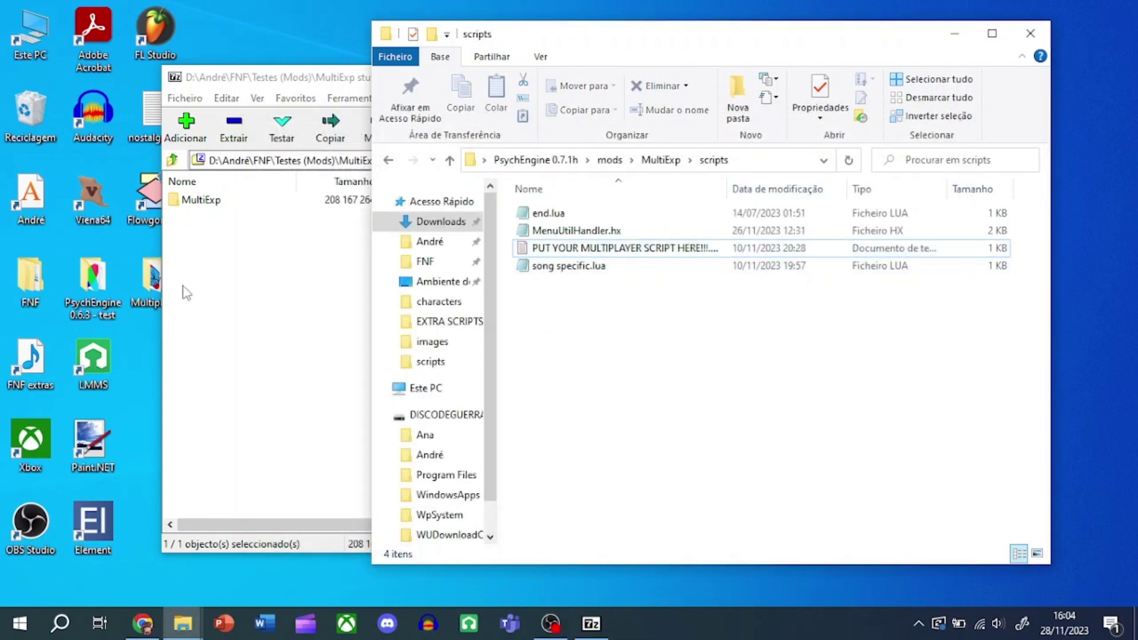
- Extract the Multiplayer Script 0.7+ file from psych_multi_07_1b2cd.zip into MultiExp's scripts folder and close the archive
{"action": "left_click", "coordinate": [184, 292]}
{"action": "left_click", "coordinate": [986, 80]}
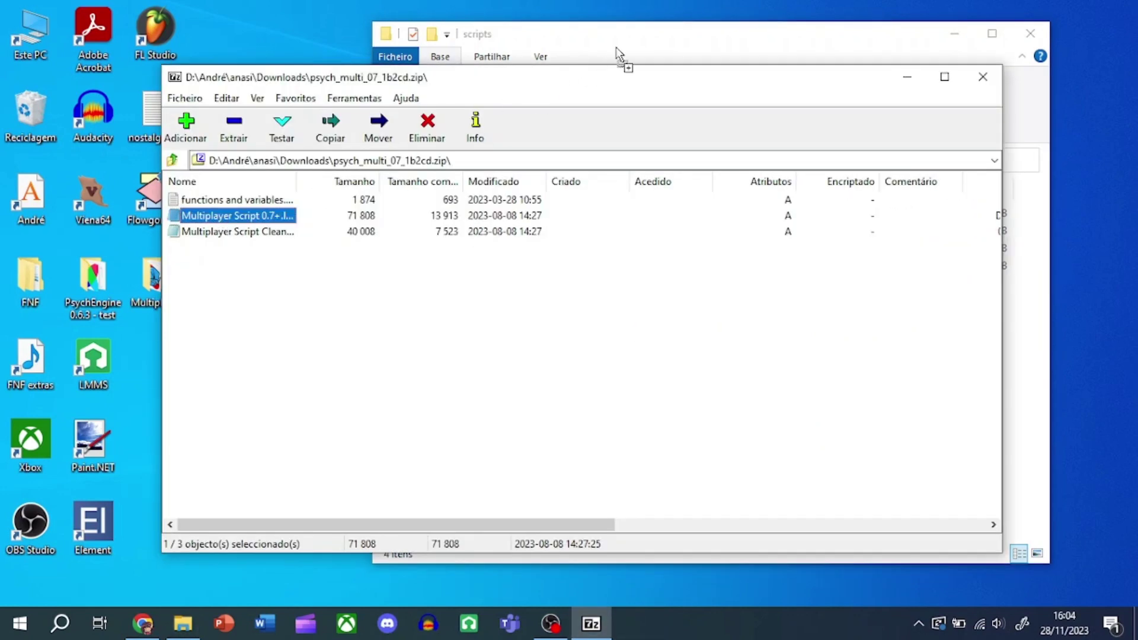
{"action": "left_click_drag", "start_coordinate": [616, 53], "coordinate": [563, 312]}
{"action": "left_click", "coordinate": [293, 332]}
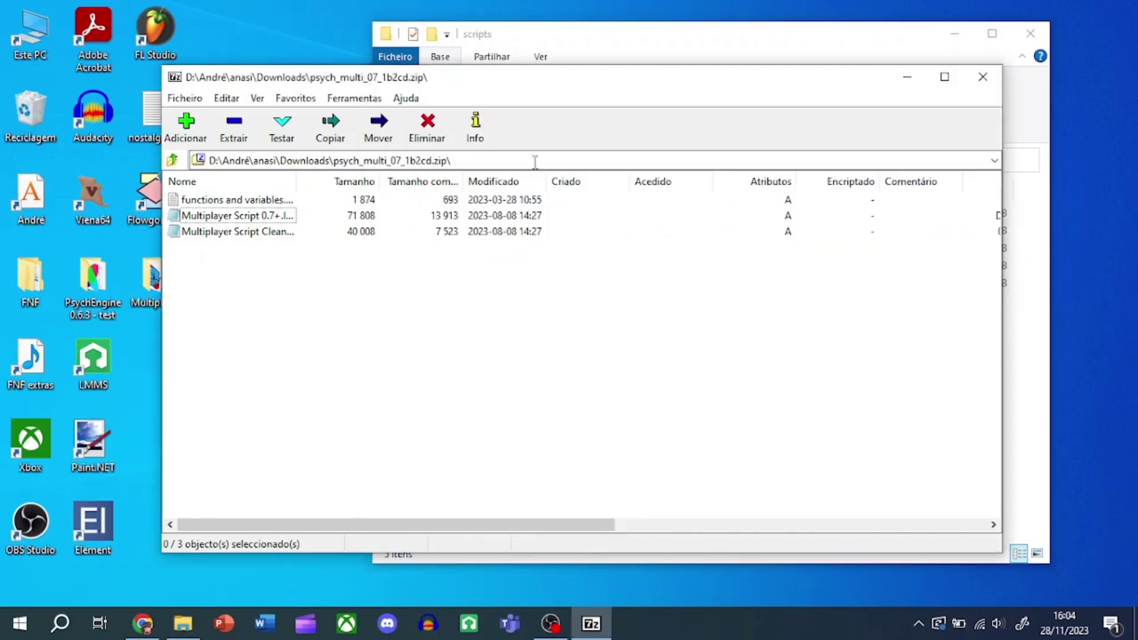
{"action": "left_click", "coordinate": [982, 71]}
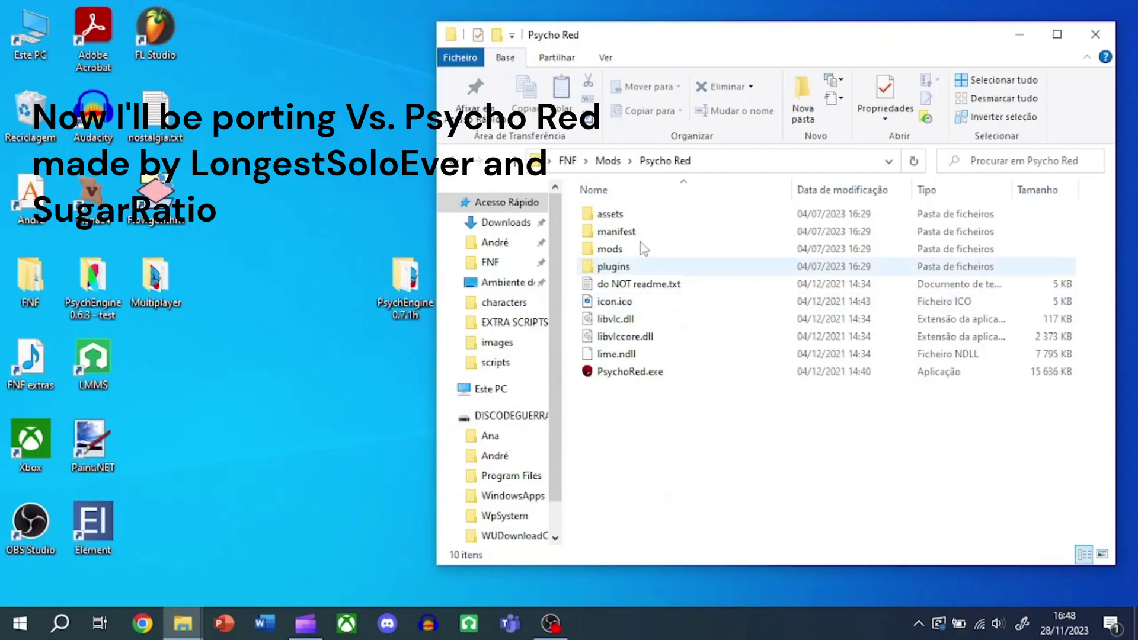
- Copy PsychoRed.json from the Psycho Red mod's assets/characters folder into MultiExp's characters folder
{"action": "double_click", "coordinate": [611, 209]}
{"action": "double_click", "coordinate": [633, 214]}
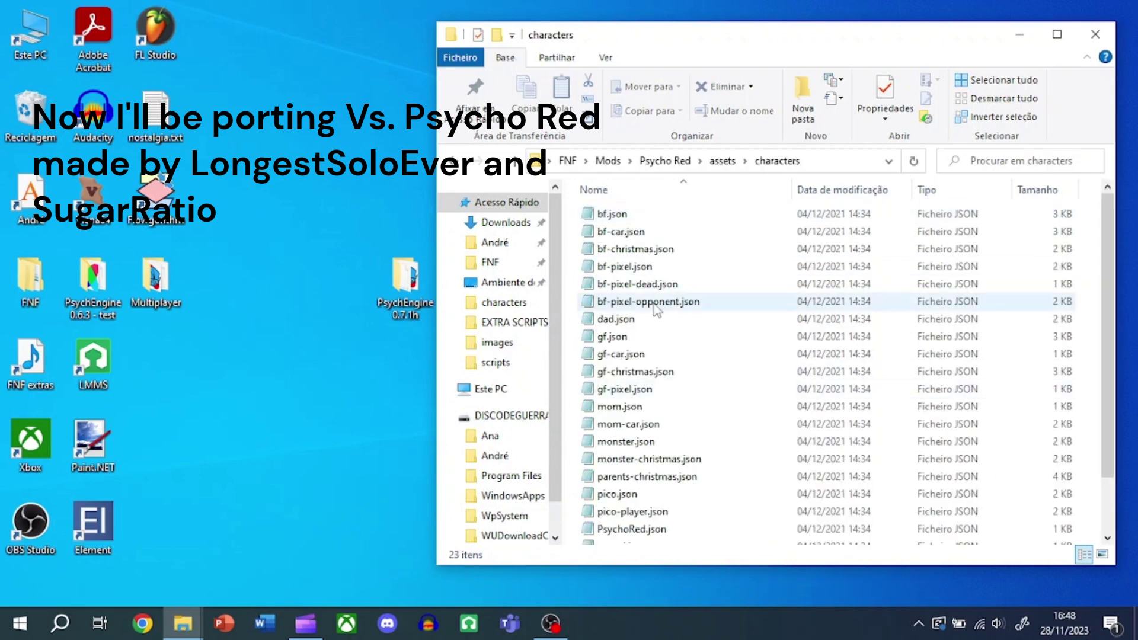
{"action": "scroll", "coordinate": [653, 279], "scroll_direction": "down", "scroll_amount": 2}
{"action": "left_click", "coordinate": [631, 467]}
{"action": "key", "text": "ctrl+c"}
{"action": "key", "text": "alt+Tab"}
{"action": "left_click", "coordinate": [553, 218]}
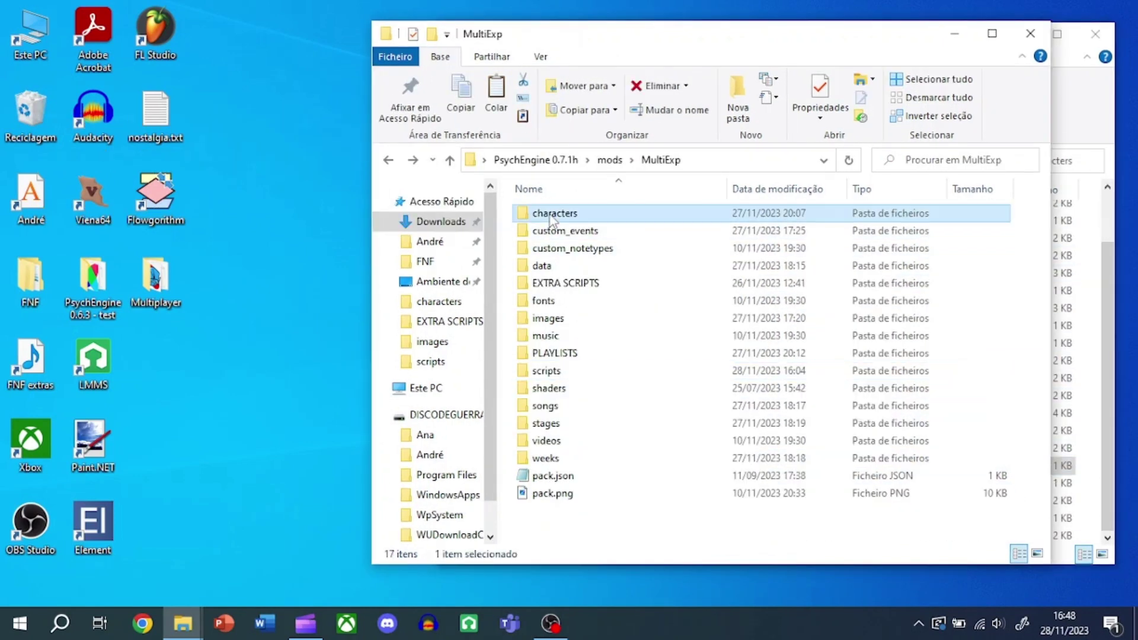
{"action": "double_click", "coordinate": [551, 215]}
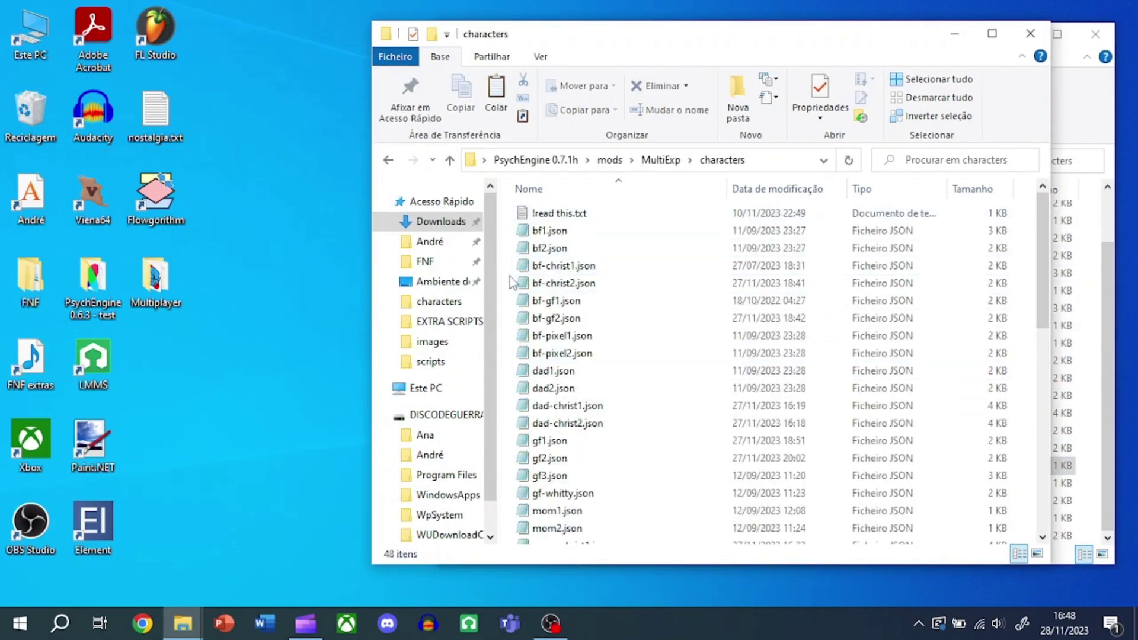
{"action": "key", "text": "ctrl+v"}
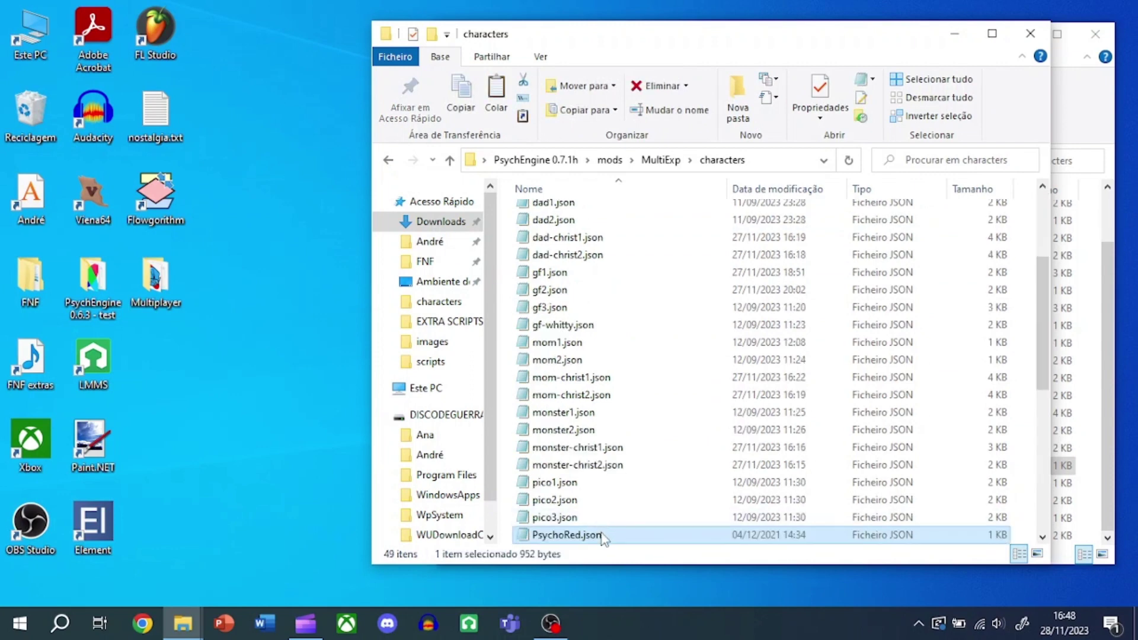
- Rename the copied PsychoRed.json file as psycho-red2.json
{"action": "right_click", "coordinate": [622, 533]}
{"action": "left_click", "coordinate": [657, 495]}
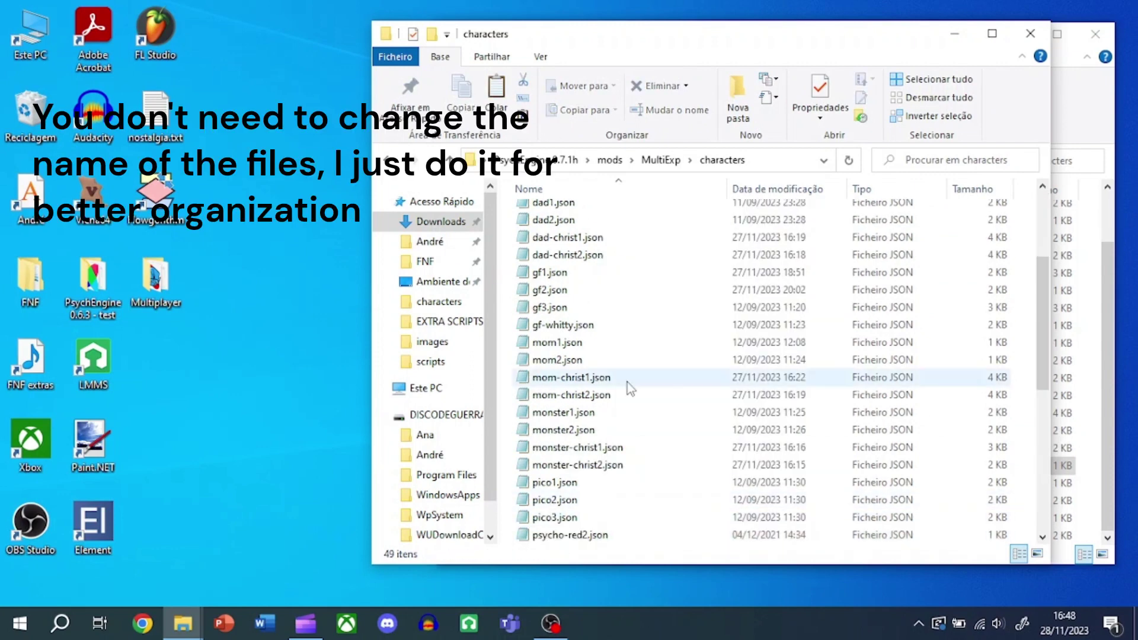
{"action": "scroll", "coordinate": [629, 383], "scroll_direction": "down", "scroll_amount": 1}
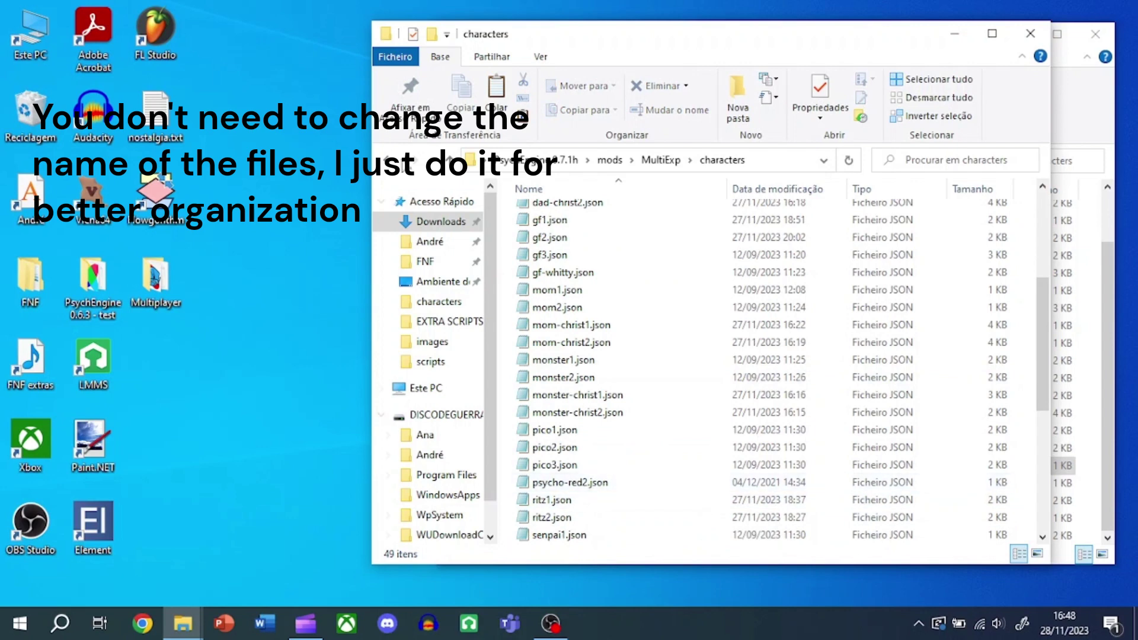
- Copy the artery and breathe folders from the Psycho Red mod's assets/data folder into MultiExp's data folder
{"action": "left_click", "coordinate": [388, 160]}
{"action": "left_click", "coordinate": [1074, 65]}
{"action": "left_click", "coordinate": [453, 162]}
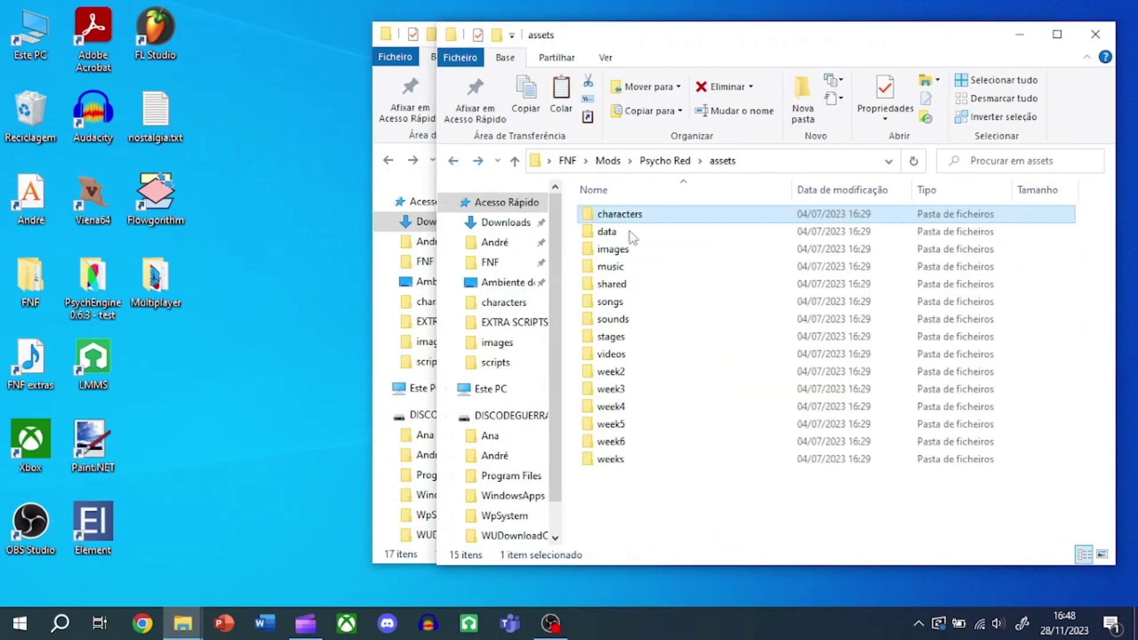
{"action": "double_click", "coordinate": [624, 237]}
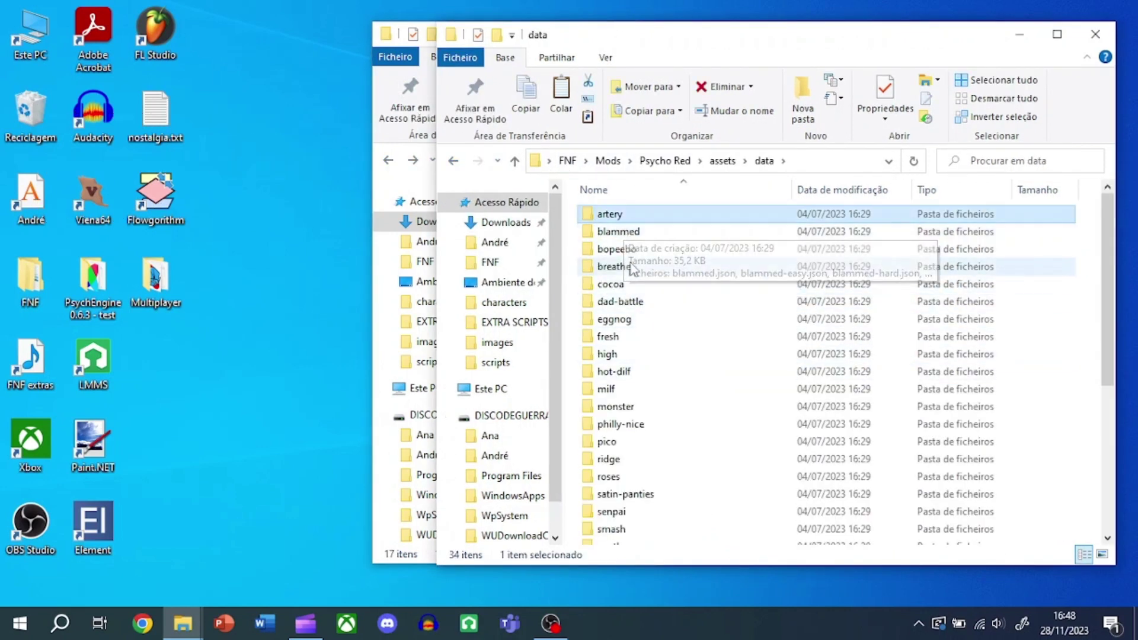
{"action": "key", "text": "alt+F4"}
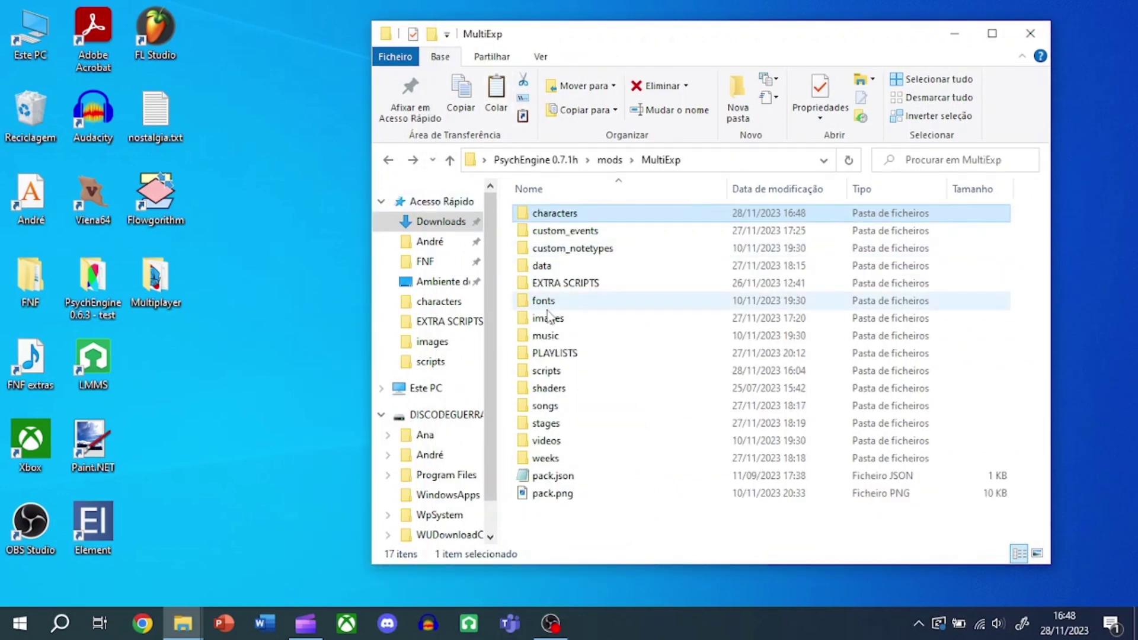
{"action": "left_click", "coordinate": [553, 268]}
{"action": "double_click", "coordinate": [552, 267]}
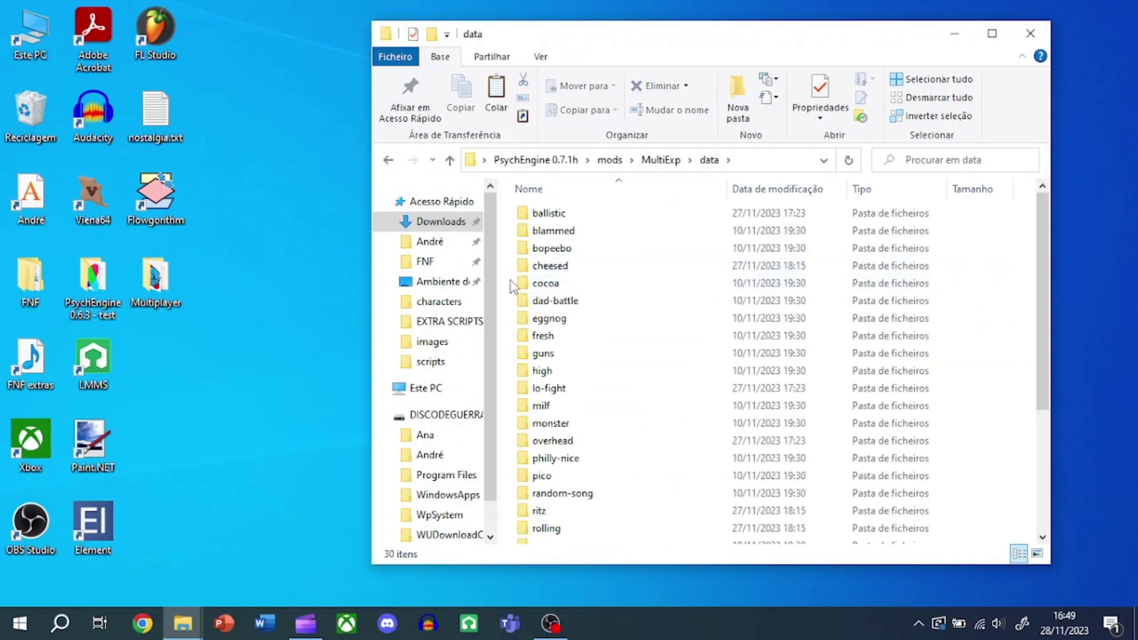
{"action": "key", "text": "ctrl+v"}
- Delete breathe.json and breathe-easy.json from MultiExp's data/breathe folder, keeping only the hard chart
{"action": "double_click", "coordinate": [518, 283]}
{"action": "left_click", "coordinate": [390, 160]}
{"action": "left_click", "coordinate": [417, 158]}
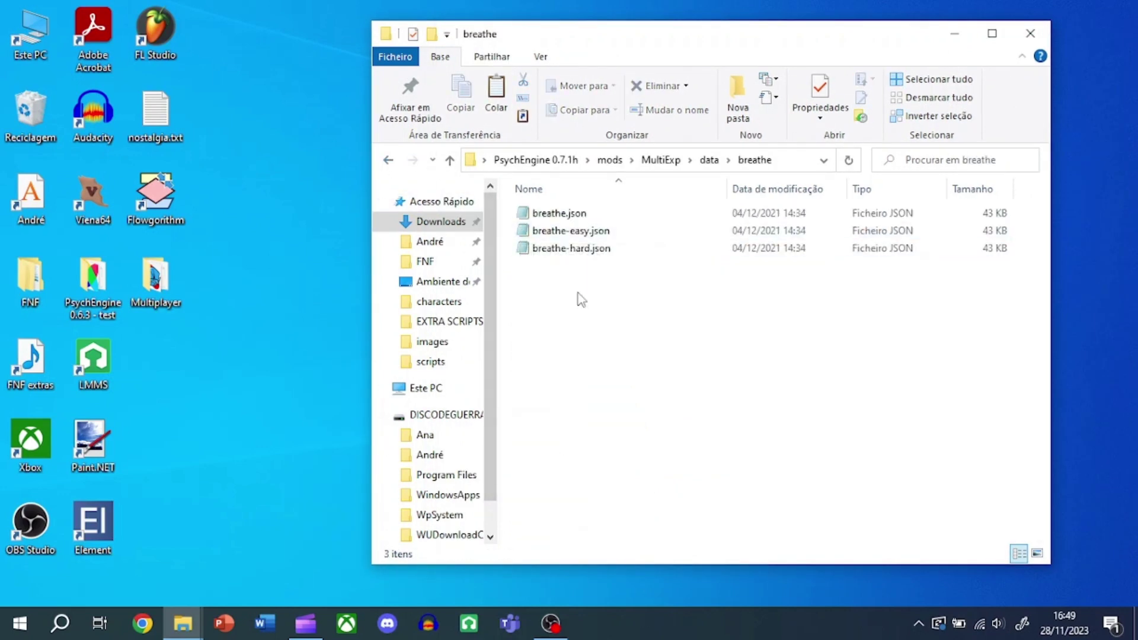
{"action": "left_click_drag", "start_coordinate": [505, 210], "coordinate": [556, 237]}
{"action": "key", "text": "Delete"}
{"action": "left_click", "coordinate": [389, 162]}
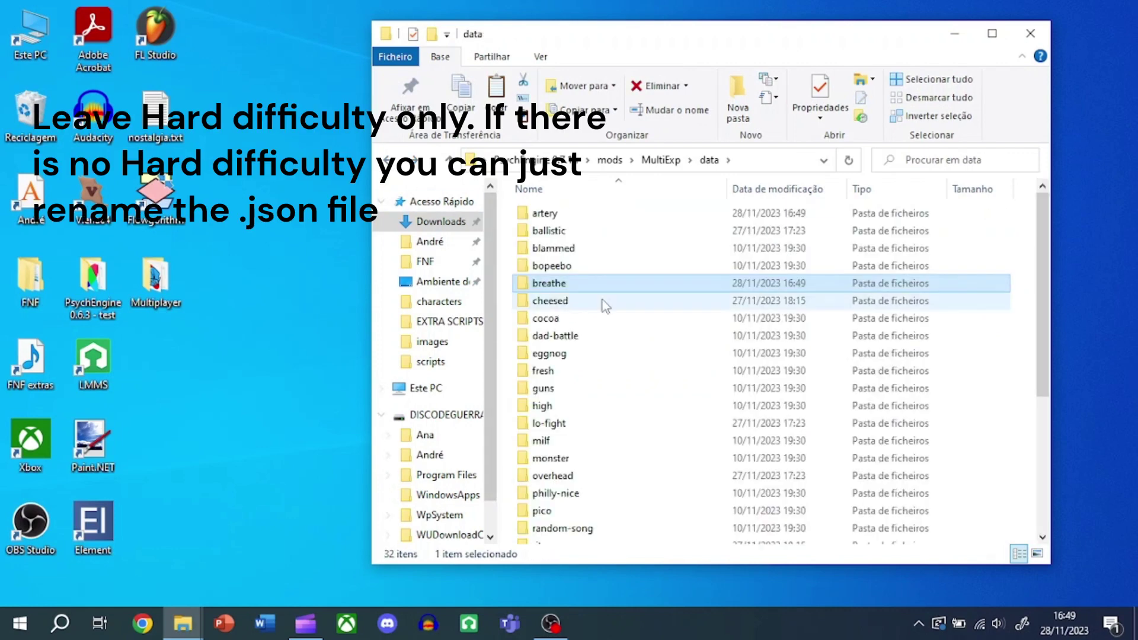
- Delete every chart except artery-hard.json from MultiExp's data/artery folder
{"action": "double_click", "coordinate": [544, 213]}
{"action": "left_click", "coordinate": [559, 213]}
{"action": "left_click", "coordinate": [571, 231], "text": "shift"}
{"action": "key", "text": "Delete"}
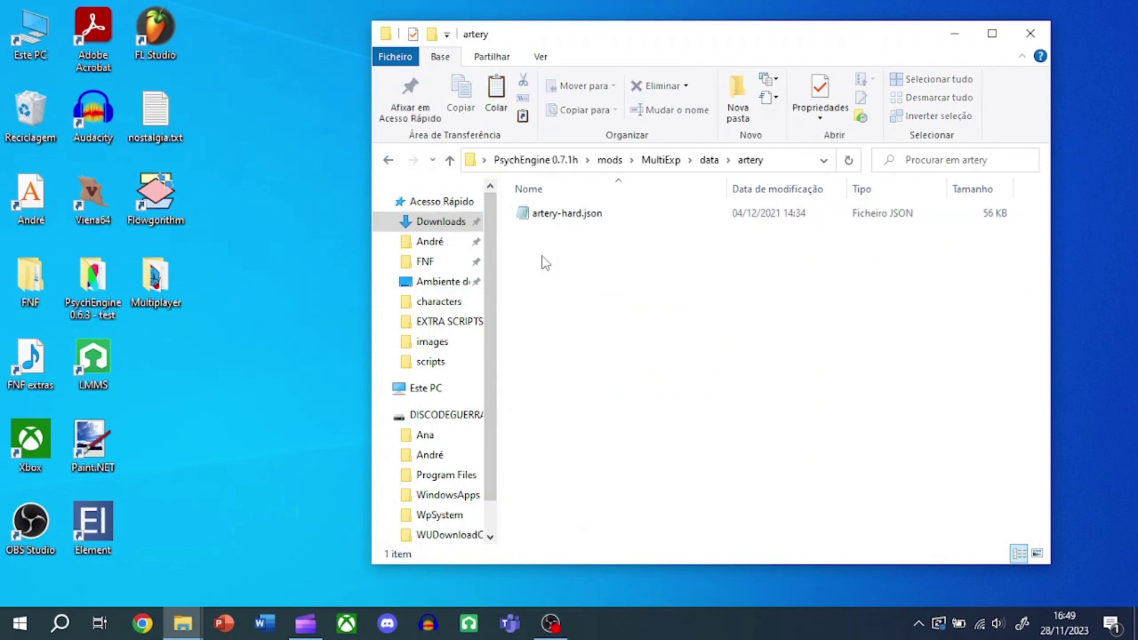
{"action": "left_click", "coordinate": [390, 160]}
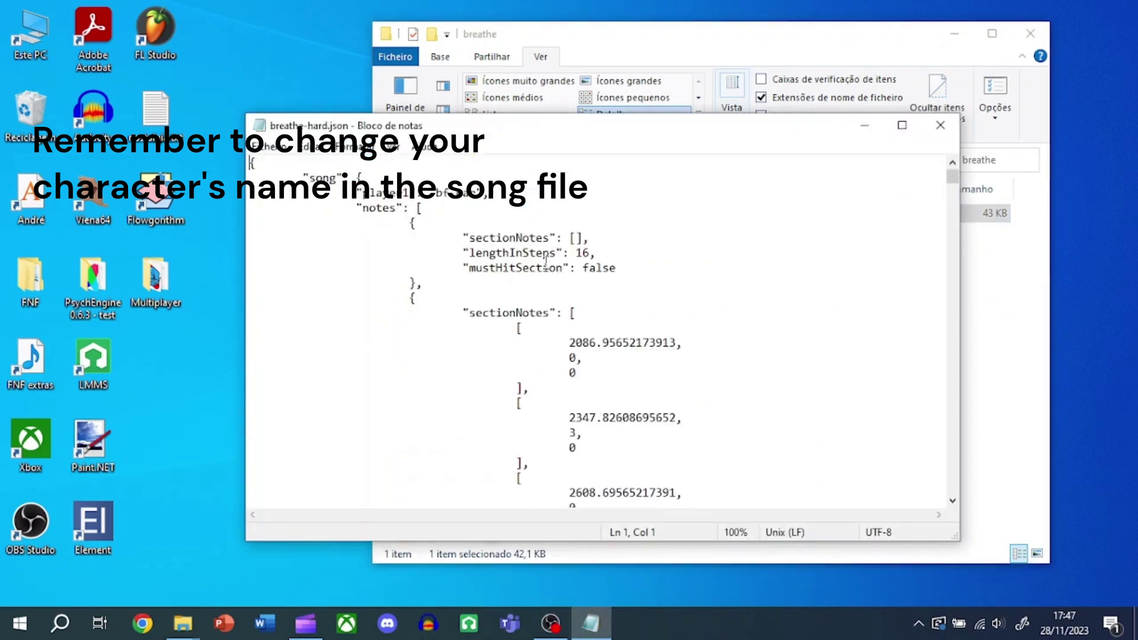
- Set player2 to psycho-red2 near the end of breathe-hard.json, saving and closing the file
{"action": "left_click_drag", "start_coordinate": [952, 176], "coordinate": [952, 483]}
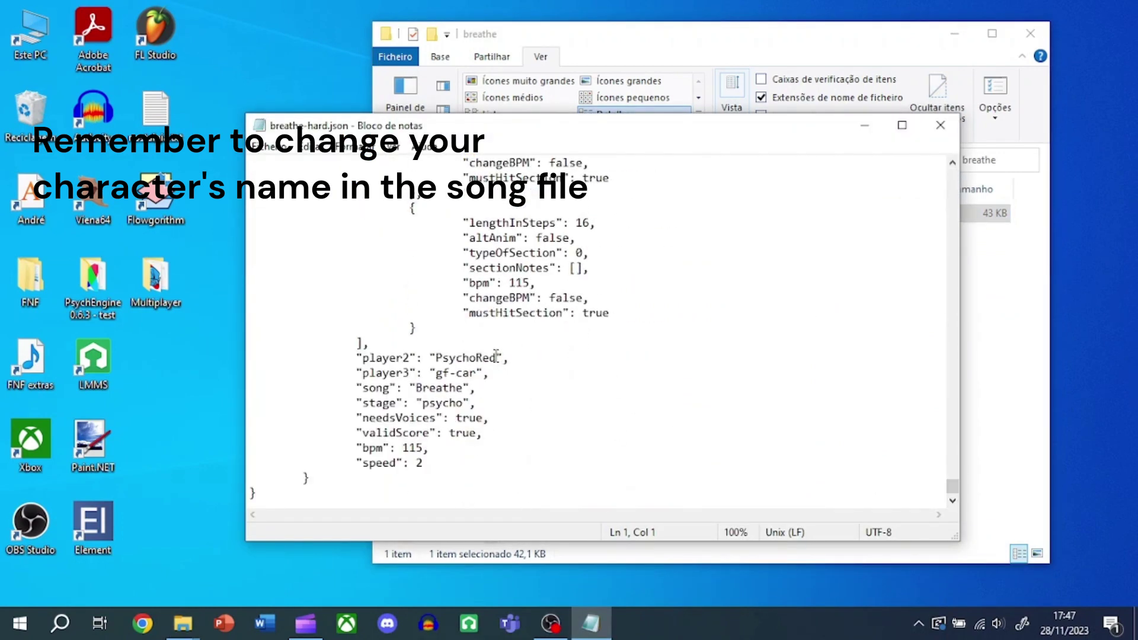
{"action": "left_click_drag", "start_coordinate": [496, 357], "coordinate": [484, 358]}
{"action": "key", "text": "ctrl+shift+Left"}
{"action": "type", "text": "psycho-r"}
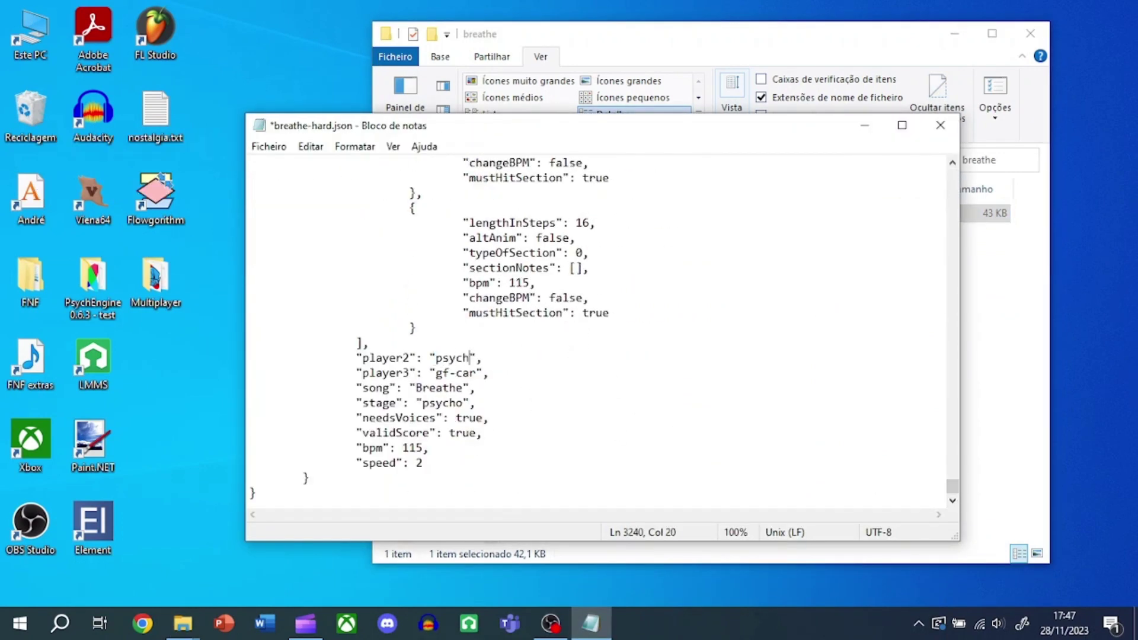
{"action": "type", "text": "ed2"}
{"action": "left_click", "coordinate": [941, 125]}
{"action": "left_click", "coordinate": [501, 328]}
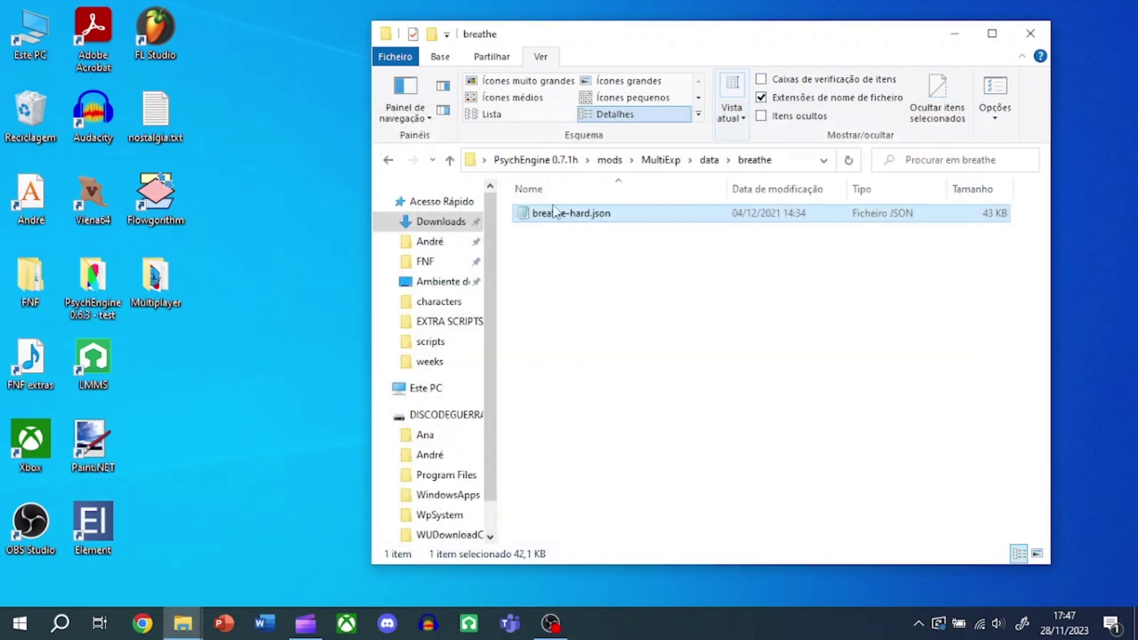
- Set player2 to psycho-red2 in artery-hard.json in MultiExp's data/artery folder and close the file
{"action": "key", "text": "BackSpace"}
{"action": "double_click", "coordinate": [534, 214]}
{"action": "double_click", "coordinate": [640, 211]}
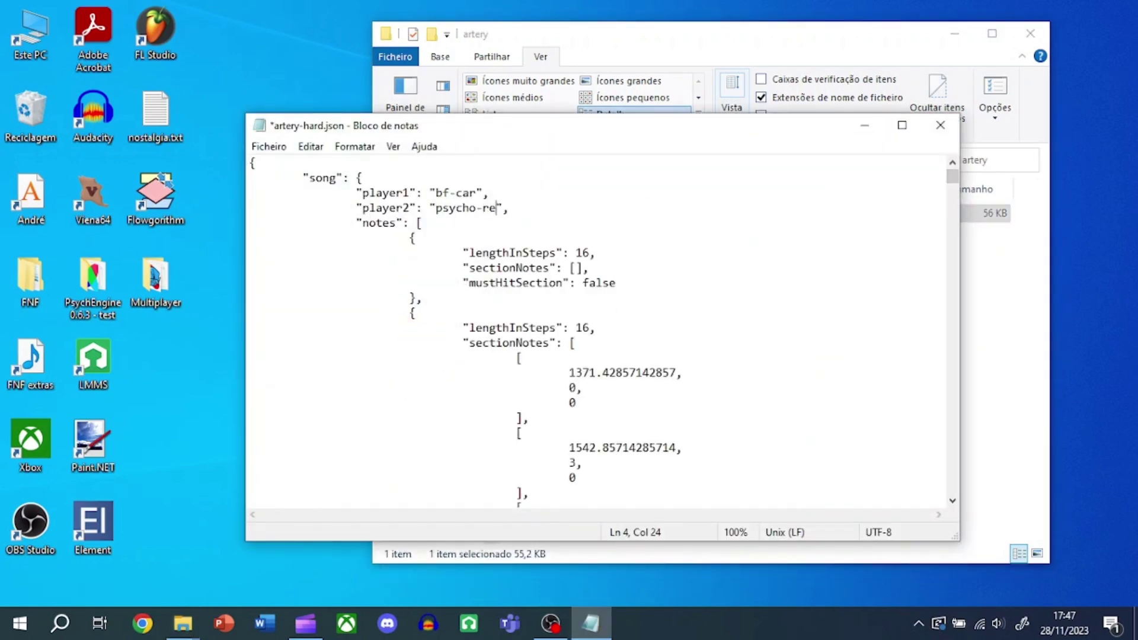
{"action": "left_click", "coordinate": [940, 125]}
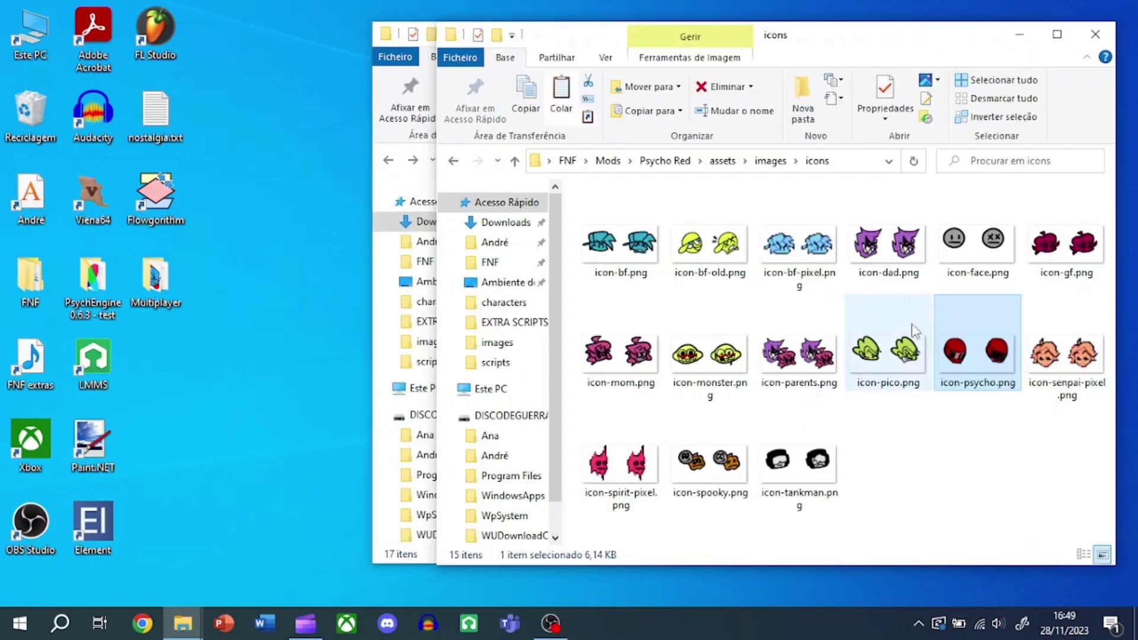
- Paste icon-psycho.png from the Psycho Red mod's images/icons folder into MultiExp's images/icons folder
{"action": "left_click", "coordinate": [381, 93]}
{"action": "double_click", "coordinate": [537, 314]}
{"action": "double_click", "coordinate": [533, 231]}
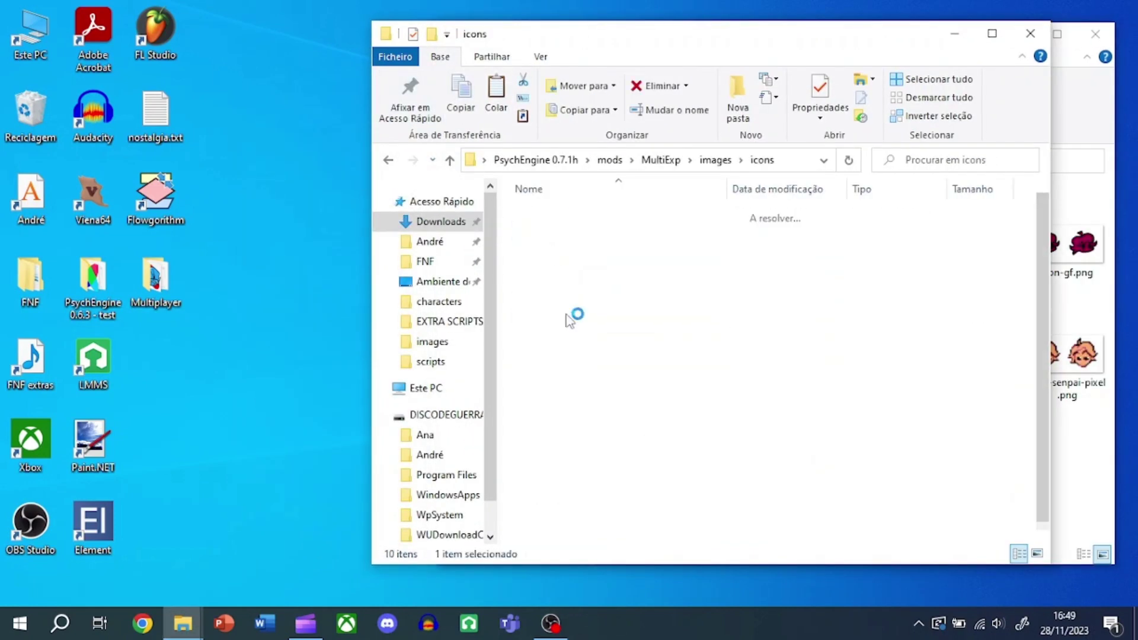
{"action": "key", "text": "ctrl+v"}
{"action": "left_click", "coordinate": [513, 300]}
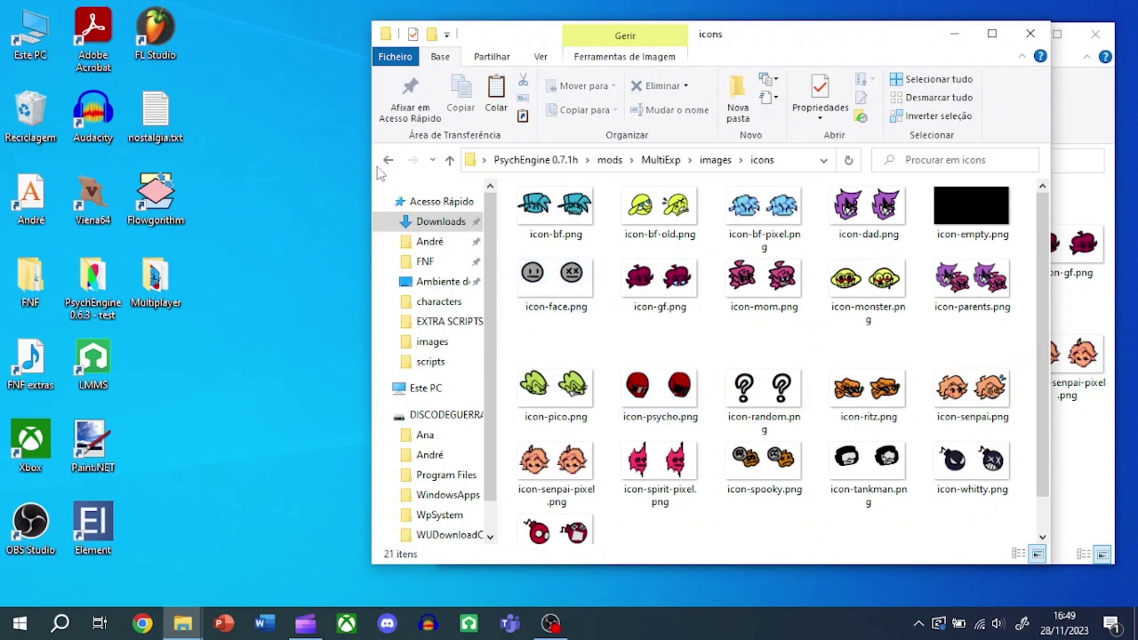
{"action": "left_click", "coordinate": [389, 161]}
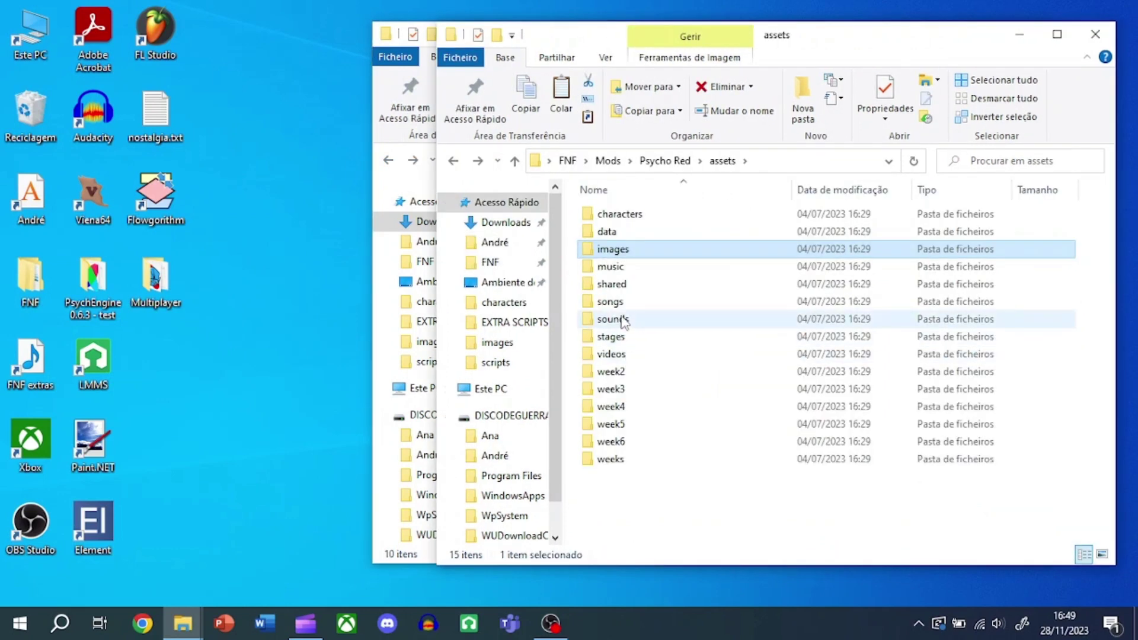
- Copy PsychoRed2.png and PsychoRed2.xml from the Psycho Red mod's assets/shared/images/characters folder, showing its files as large icons
{"action": "double_click", "coordinate": [612, 284]}
{"action": "double_click", "coordinate": [612, 218]}
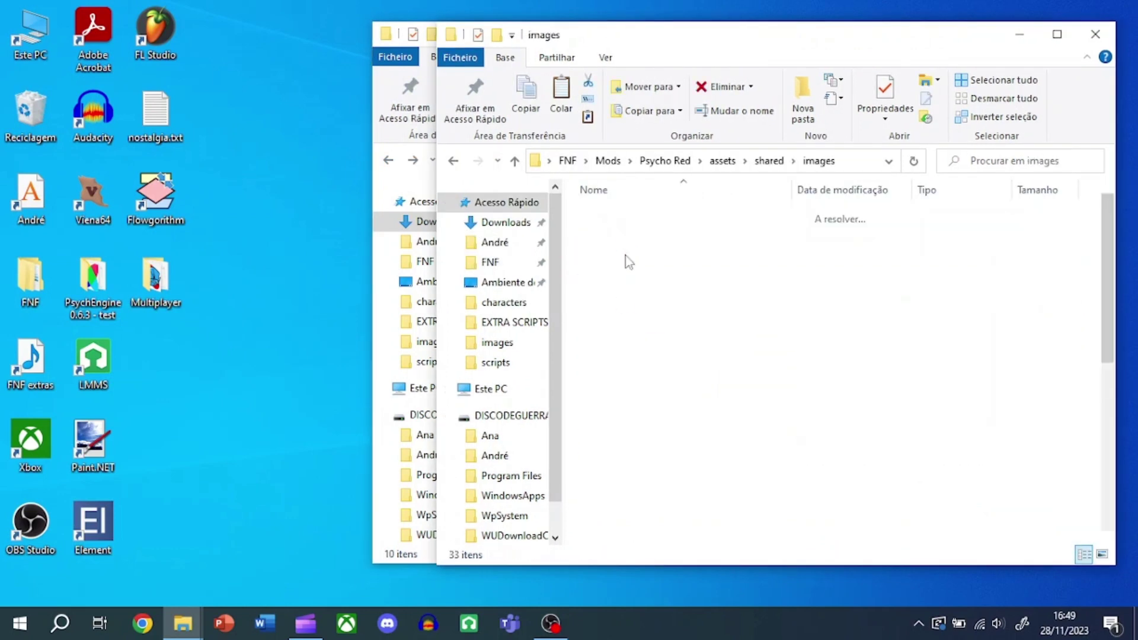
{"action": "double_click", "coordinate": [628, 249]}
{"action": "left_click", "coordinate": [605, 57]}
{"action": "left_click", "coordinate": [693, 81]}
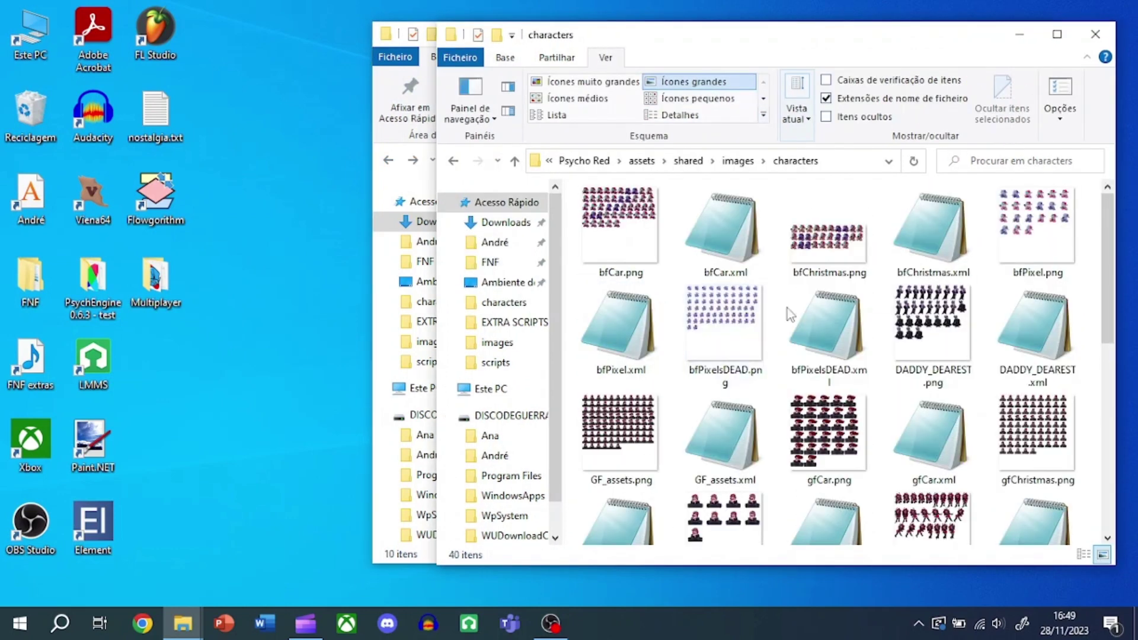
{"action": "scroll", "coordinate": [806, 311], "scroll_direction": "down", "scroll_amount": 5}
{"action": "scroll", "coordinate": [807, 311], "scroll_direction": "down", "scroll_amount": 2}
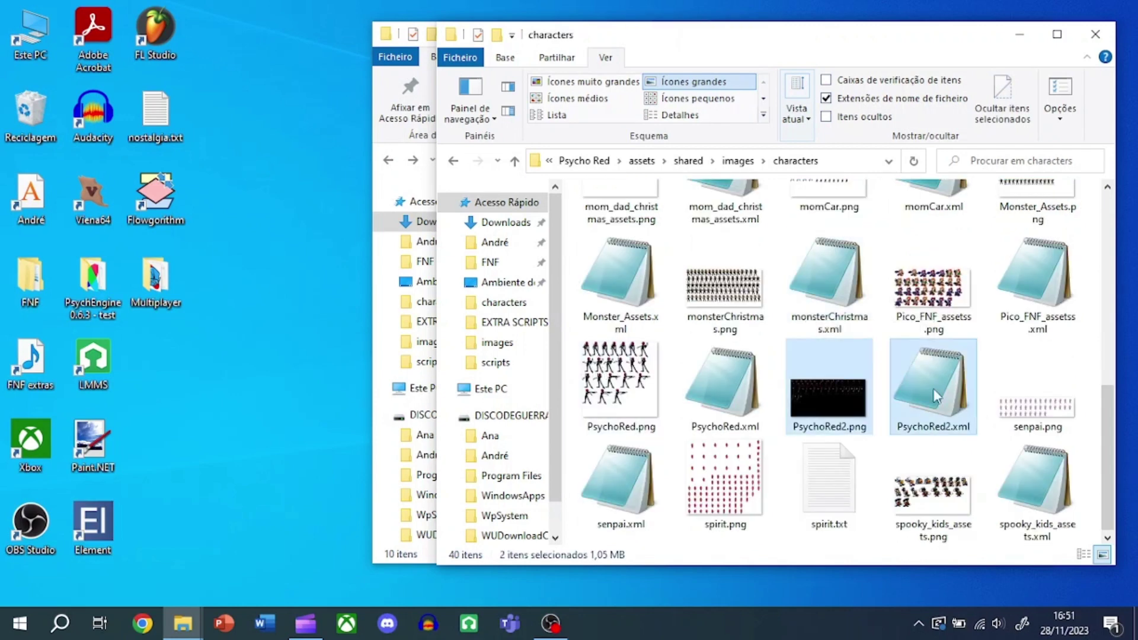
{"action": "left_click", "coordinate": [1019, 34]}
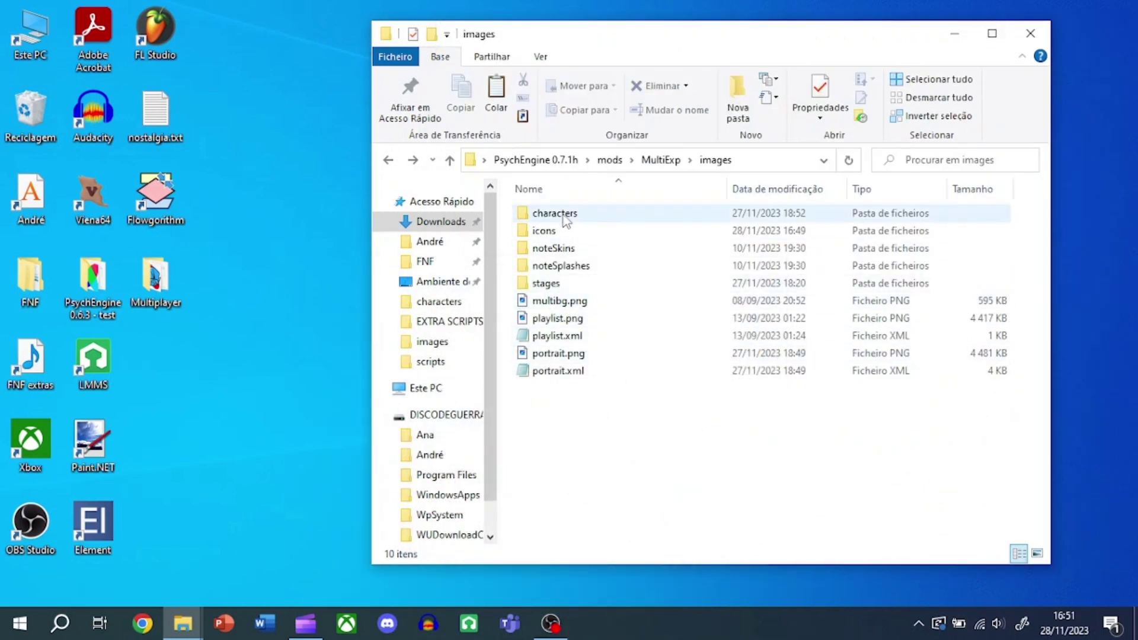
- Create a folder named psycho-red in MultiExp's images/characters folder
{"action": "double_click", "coordinate": [560, 215]}
{"action": "right_click", "coordinate": [609, 387]}
{"action": "mouse_move", "coordinate": [716, 349]}
{"action": "left_click", "coordinate": [843, 349]}
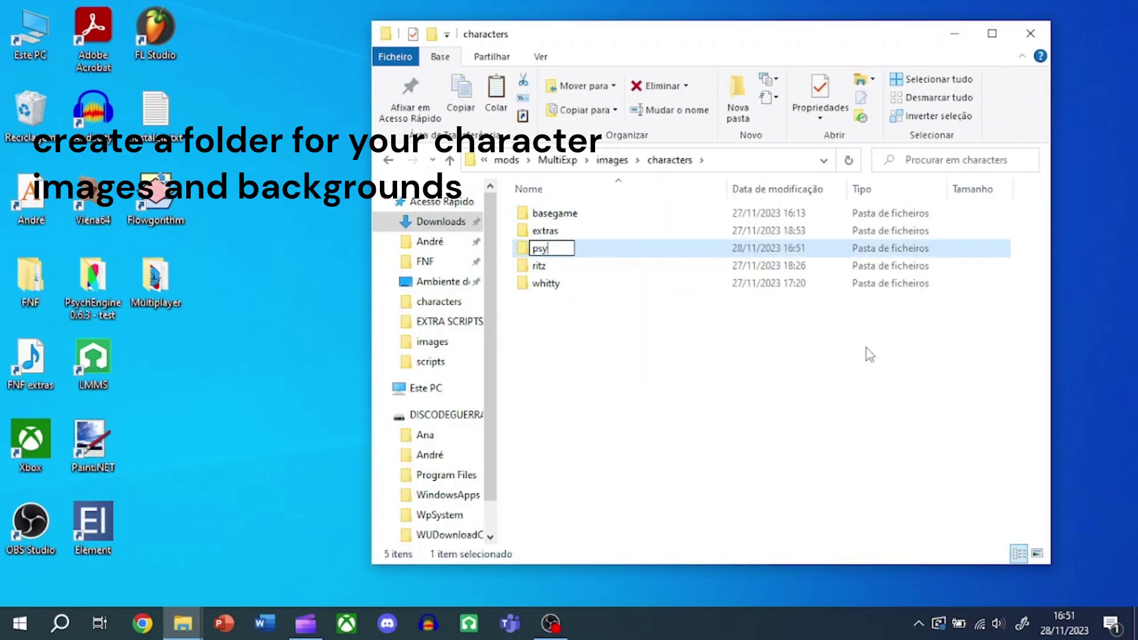
{"action": "type", "text": "psycho-red"}
{"action": "key", "text": "Return"}
- Paste the copied PsychoRed2.png and PsychoRed2.xml into the psycho-red characters folder
{"action": "double_click", "coordinate": [559, 254]}
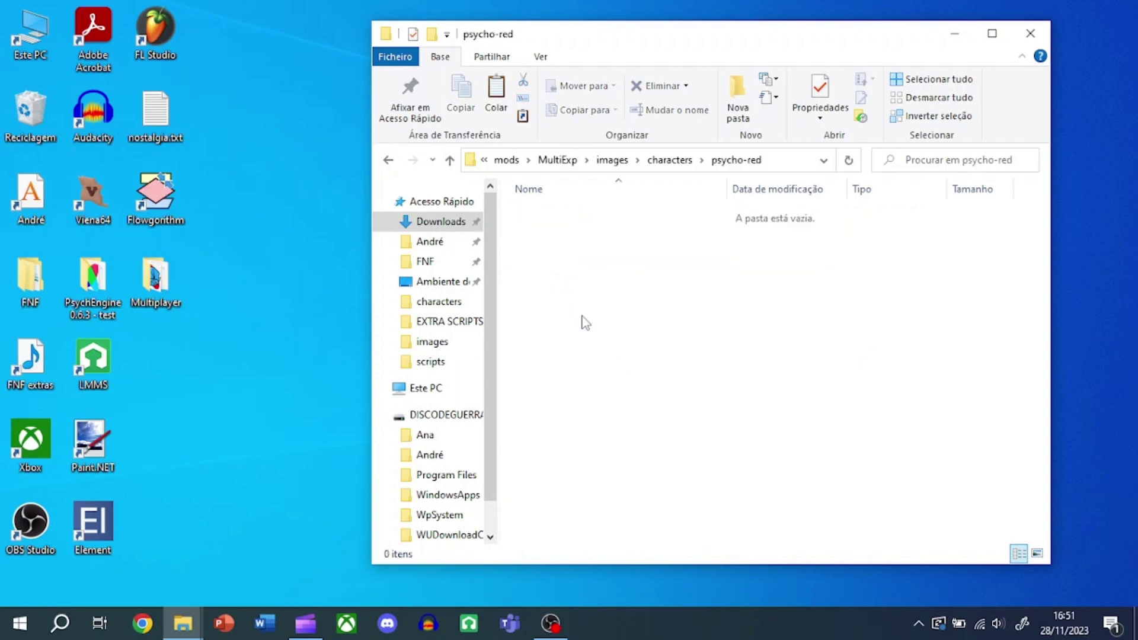
{"action": "key", "text": "ctrl+v"}
{"action": "left_click", "coordinate": [578, 335]}
- Rename PsychoRed2.png and PsychoRed2.xml together as psycho
{"action": "left_click_drag", "start_coordinate": [599, 312], "coordinate": [577, 216]}
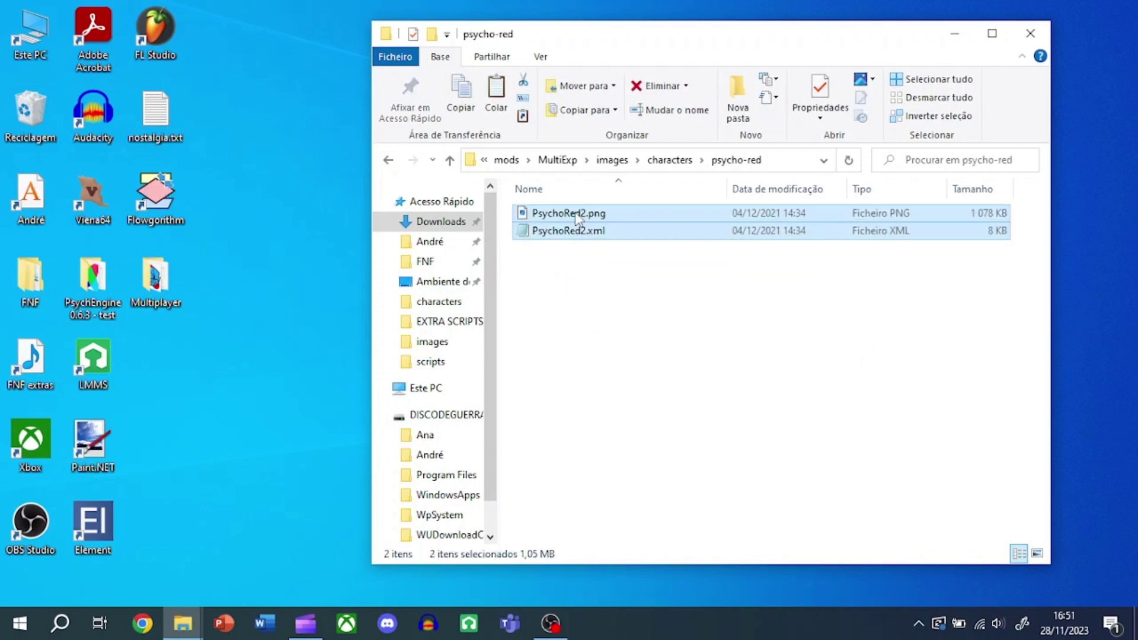
{"action": "right_click", "coordinate": [576, 216]}
{"action": "left_click", "coordinate": [673, 568]}
{"action": "type", "text": "psyc"}
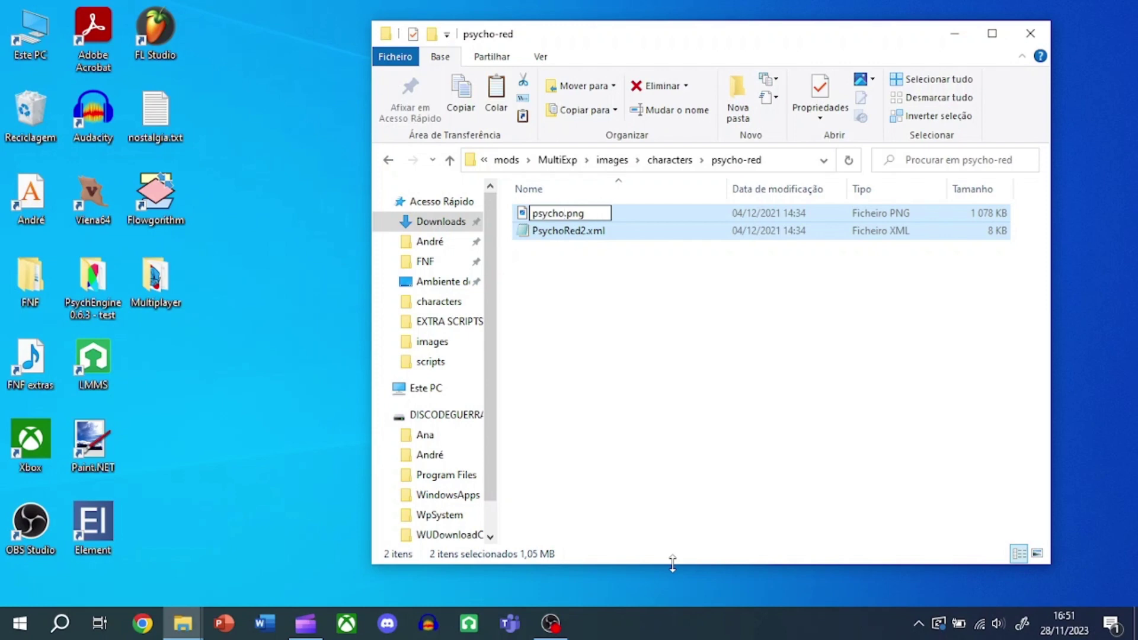
{"action": "left_click", "coordinate": [722, 451]}
- Open the stages folder inside MultiExp's images folder
{"action": "left_click", "coordinate": [389, 162]}
{"action": "left_click", "coordinate": [390, 162]}
{"action": "left_click", "coordinate": [536, 455]}
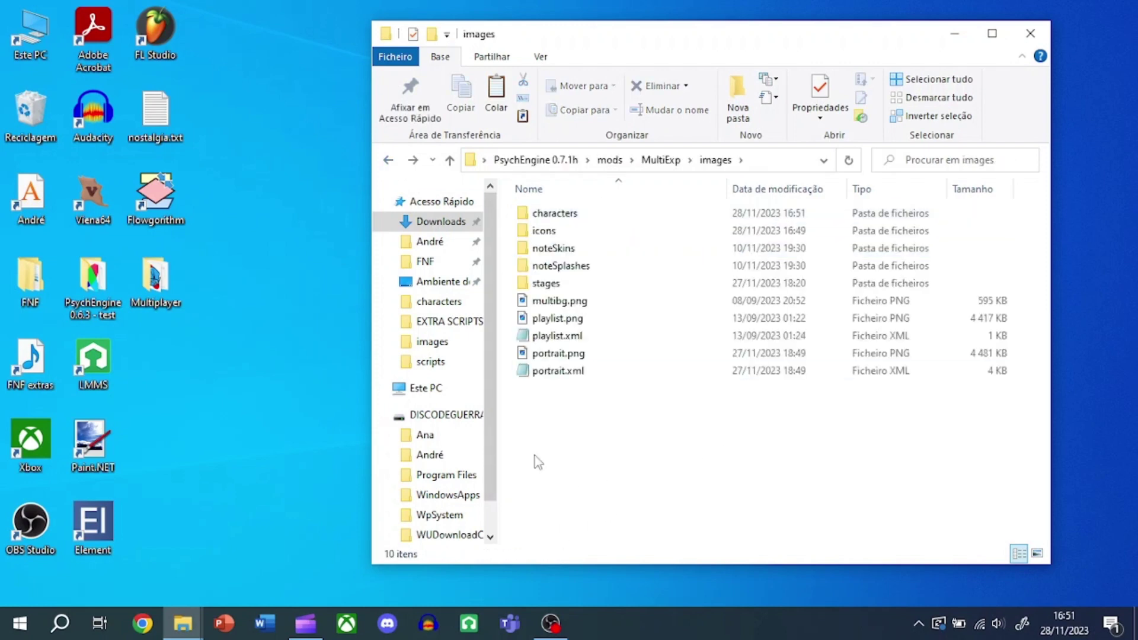
{"action": "double_click", "coordinate": [551, 284]}
- Copy city.png, girder.png, platform.png and sky.png from the Psycho Red mod's assets/shared/images folder
{"action": "mouse_move", "coordinate": [167, 636]}
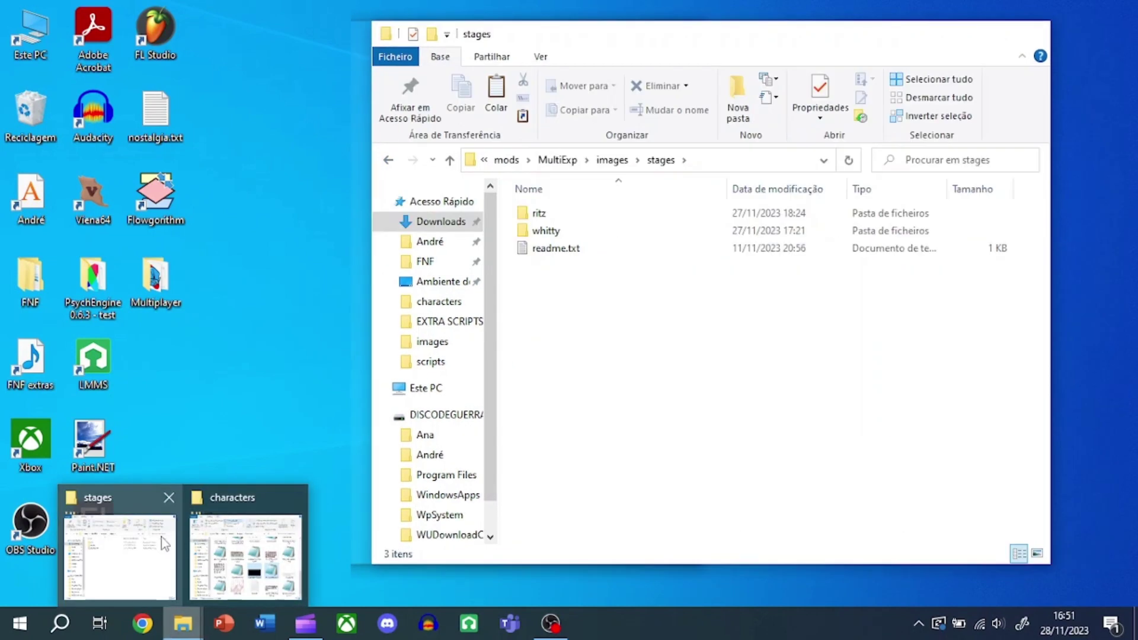
{"action": "left_click", "coordinate": [240, 548]}
{"action": "left_click", "coordinate": [454, 161]}
{"action": "left_click", "coordinate": [628, 362]}
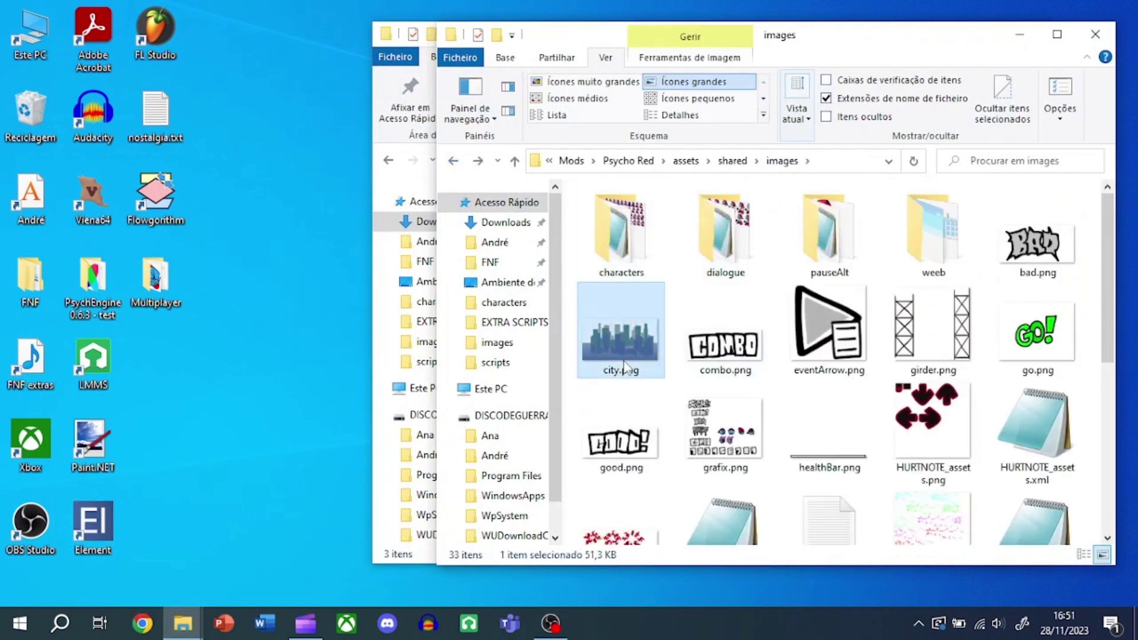
{"action": "left_click", "coordinate": [949, 346], "text": "ctrl"}
{"action": "scroll", "coordinate": [826, 368], "scroll_direction": "down", "scroll_amount": 5}
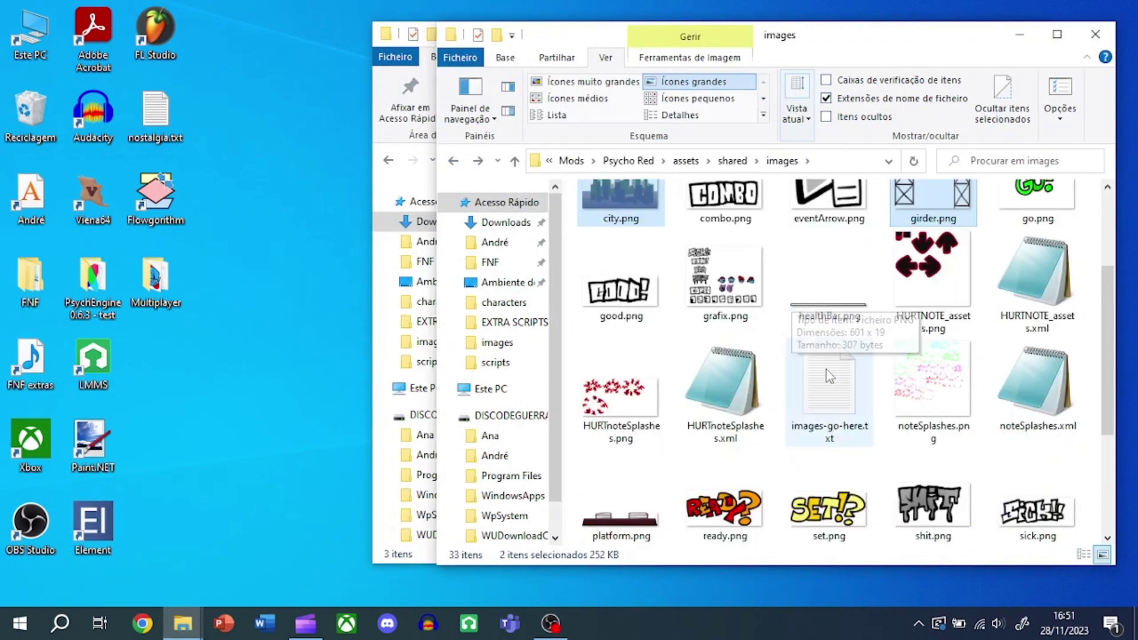
{"action": "left_click", "coordinate": [624, 295], "text": "ctrl"}
{"action": "scroll", "coordinate": [830, 368], "scroll_direction": "up", "scroll_amount": 5}
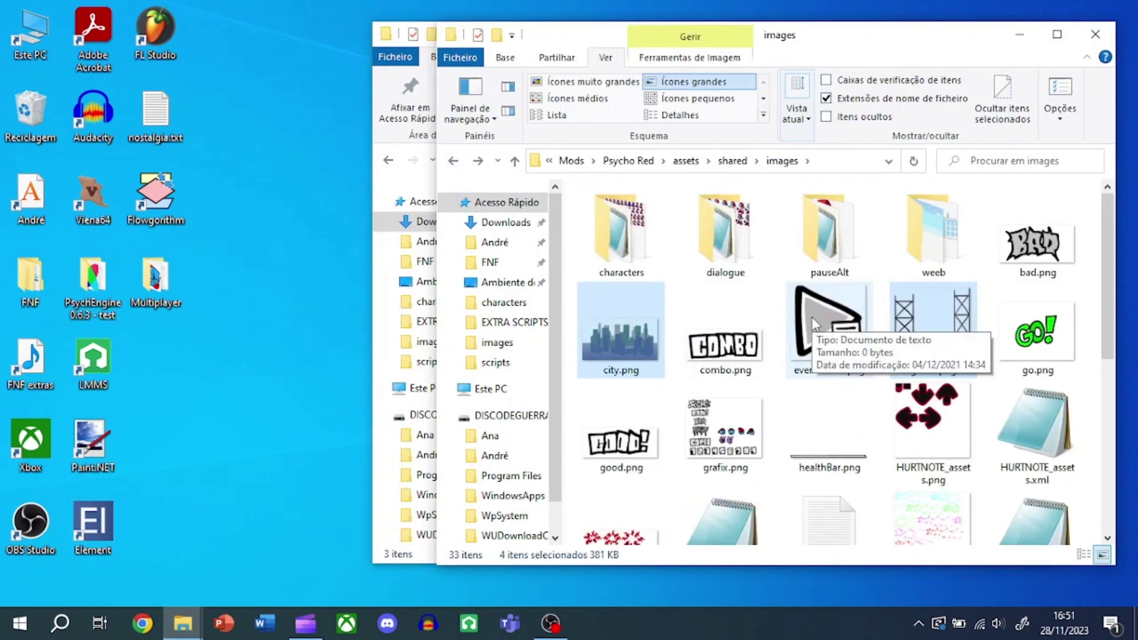
{"action": "left_click", "coordinate": [1020, 35]}
- Create a folder named psycho-red in MultiExp's images/stages folder
{"action": "right_click", "coordinate": [588, 305]}
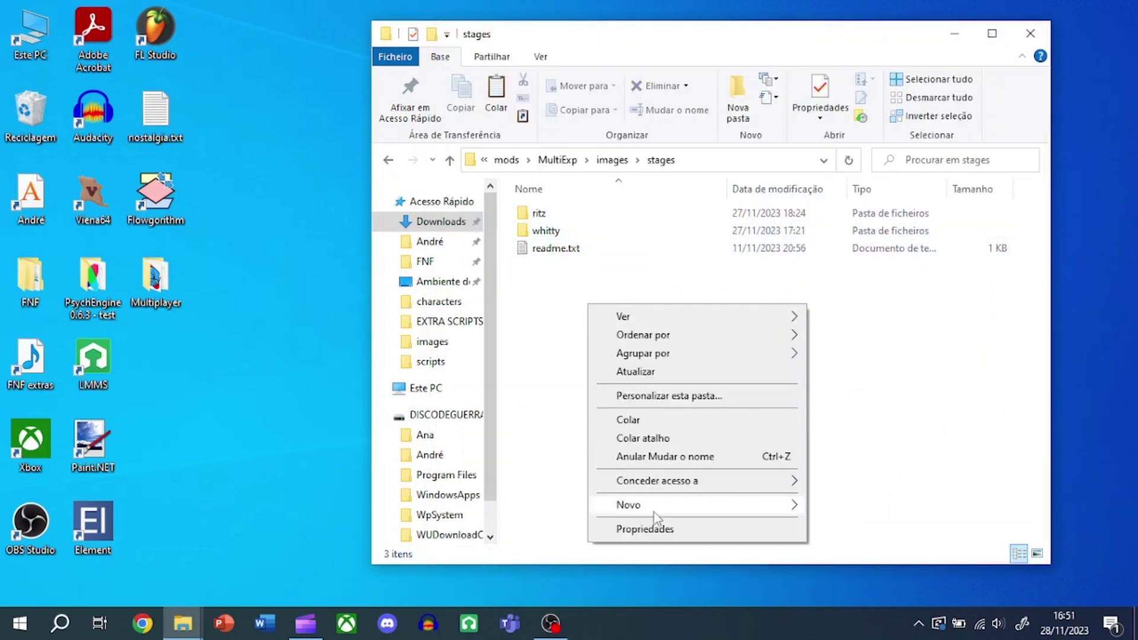
{"action": "mouse_move", "coordinate": [653, 505]}
{"action": "left_click", "coordinate": [893, 310]}
{"action": "type", "text": "psycho-red"}
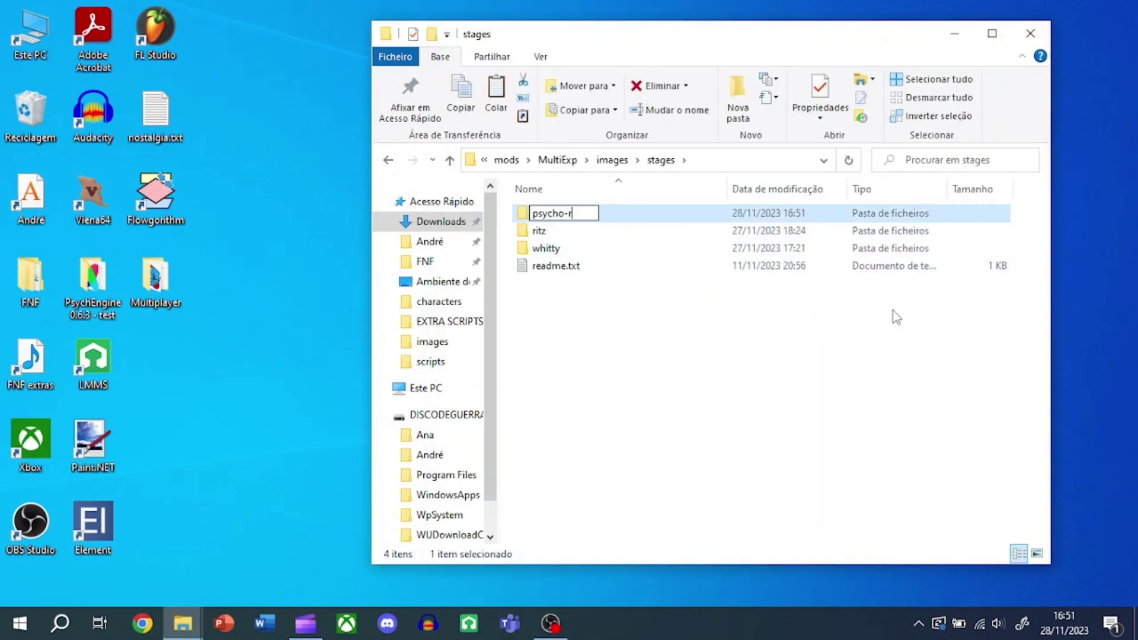
{"action": "key", "text": "Return"}
- Paste the four copied background images into the psycho-red stages folder, view them as large icons and return to images
{"action": "key", "text": "Return"}
{"action": "key", "text": "ctrl+v"}
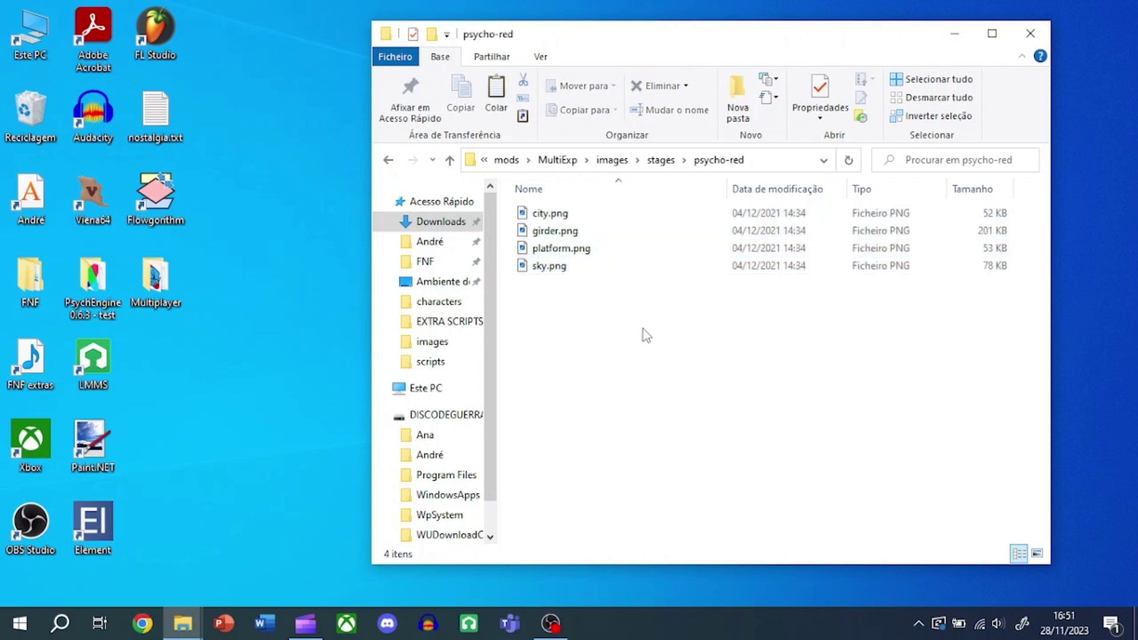
{"action": "left_click", "coordinate": [543, 58]}
{"action": "left_click", "coordinate": [628, 80]}
{"action": "left_click", "coordinate": [388, 160]}
{"action": "left_click", "coordinate": [388, 160]}
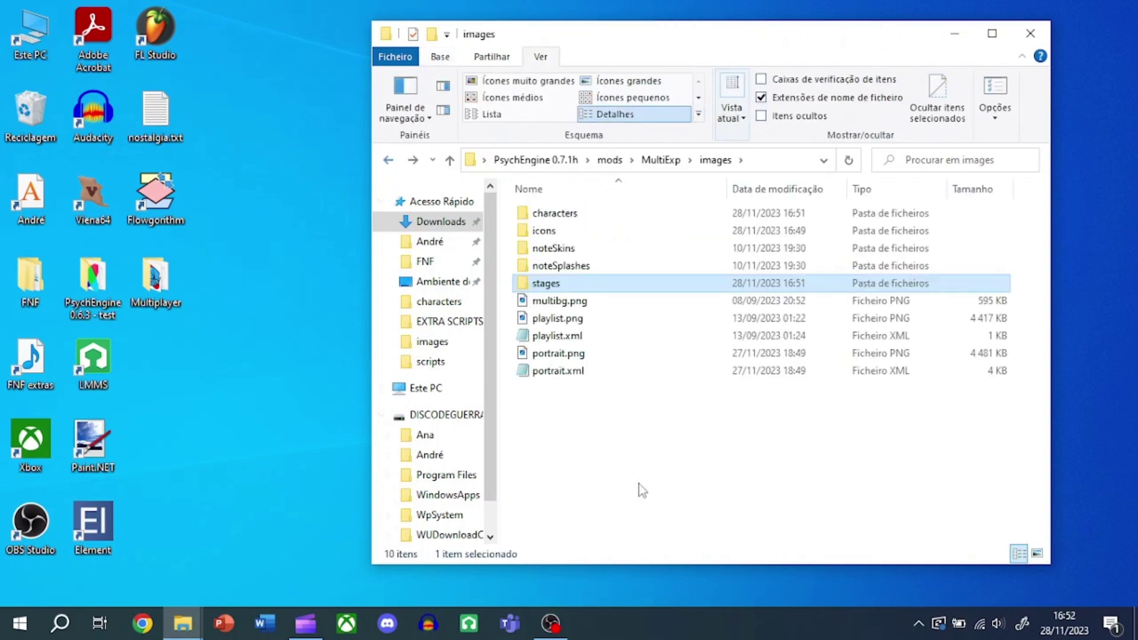
- Copy the artery and breathe song folders from the Psycho Red mod's assets/songs into MultiExp's songs folder
{"action": "key", "text": "alt+Tab"}
{"action": "key", "text": "ctrl+a"}
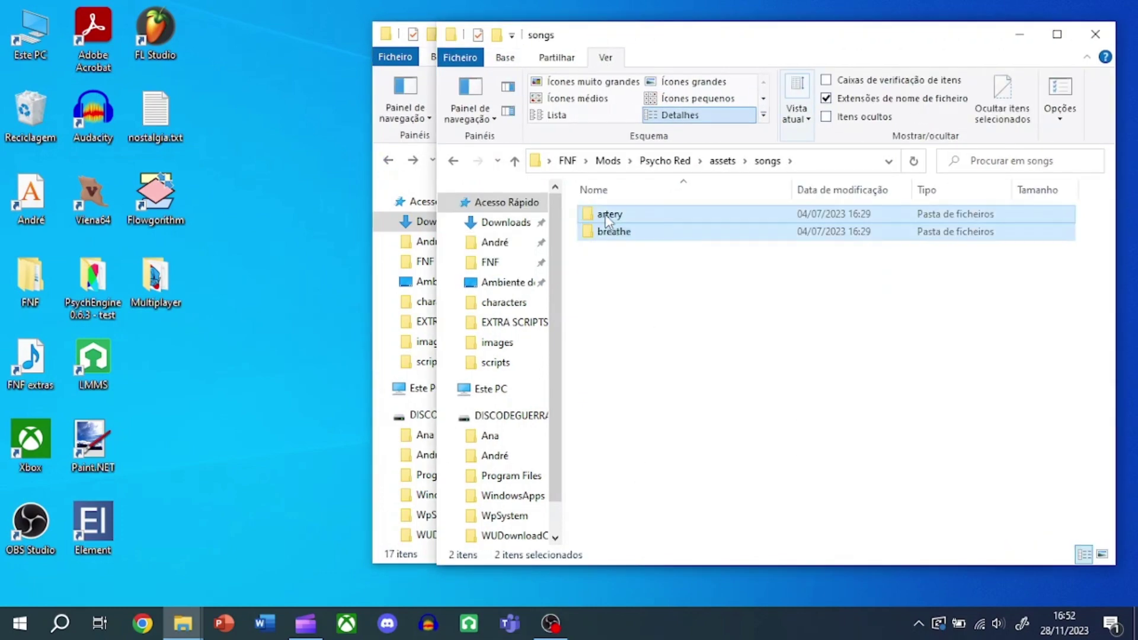
{"action": "left_click", "coordinate": [1020, 36]}
{"action": "double_click", "coordinate": [553, 407]}
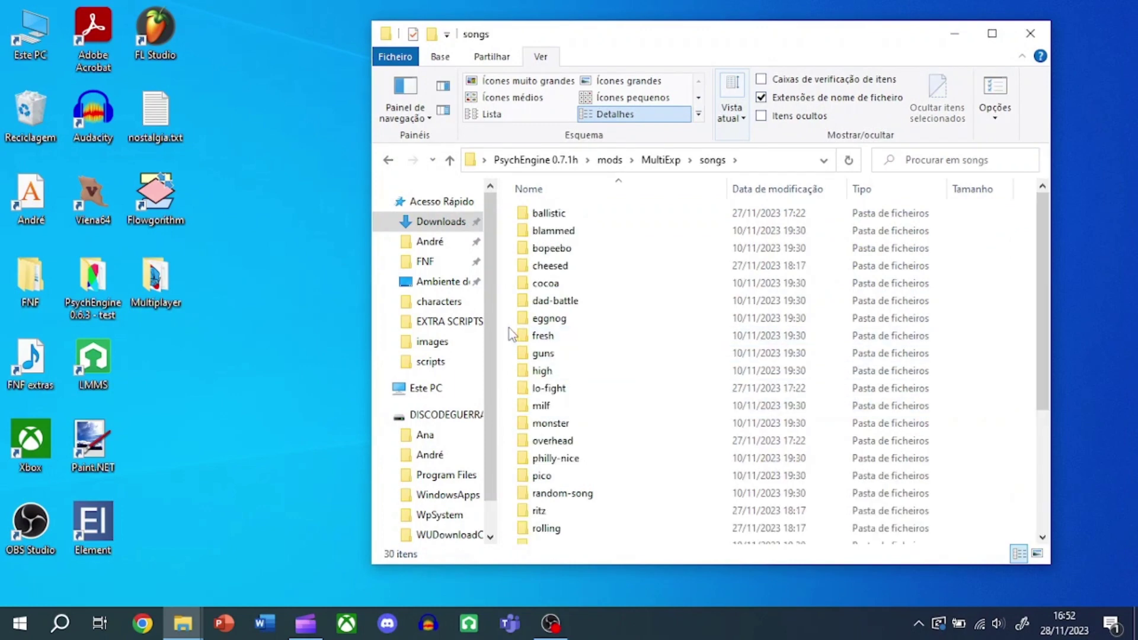
{"action": "key", "text": "ctrl+v"}
{"action": "left_click", "coordinate": [388, 160]}
{"action": "left_click", "coordinate": [539, 523]}
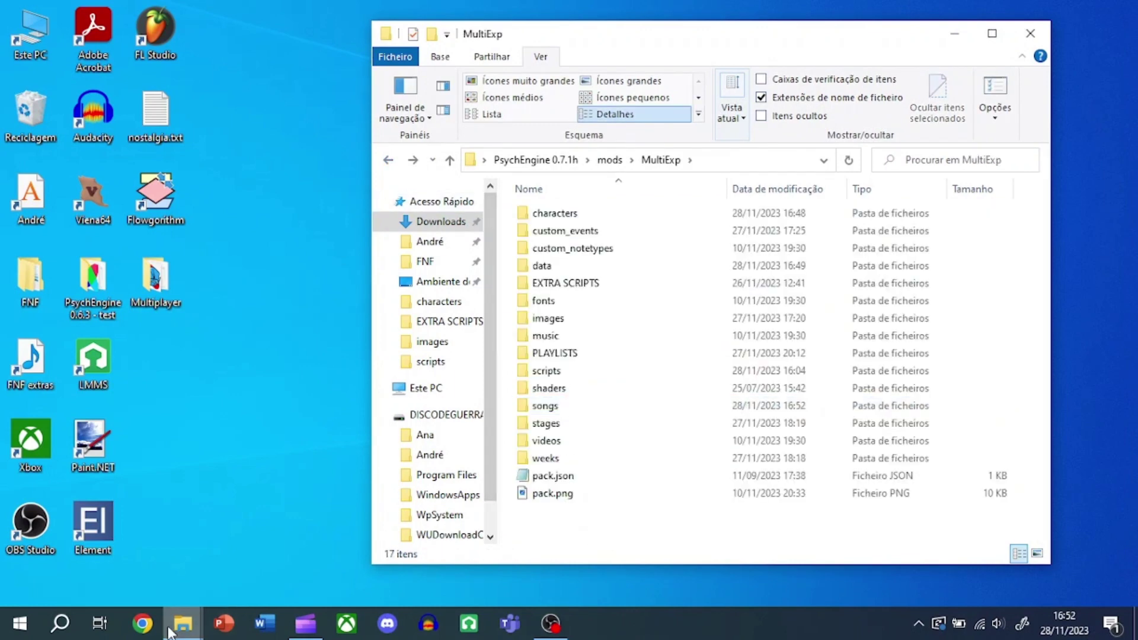
- Copy psycho.json and psycho.lua from the Psycho Red mod's assets/stages folder into MultiExp's stages folder
{"action": "left_click", "coordinate": [170, 630]}
{"action": "left_click", "coordinate": [219, 549]}
{"action": "left_click", "coordinate": [453, 161]}
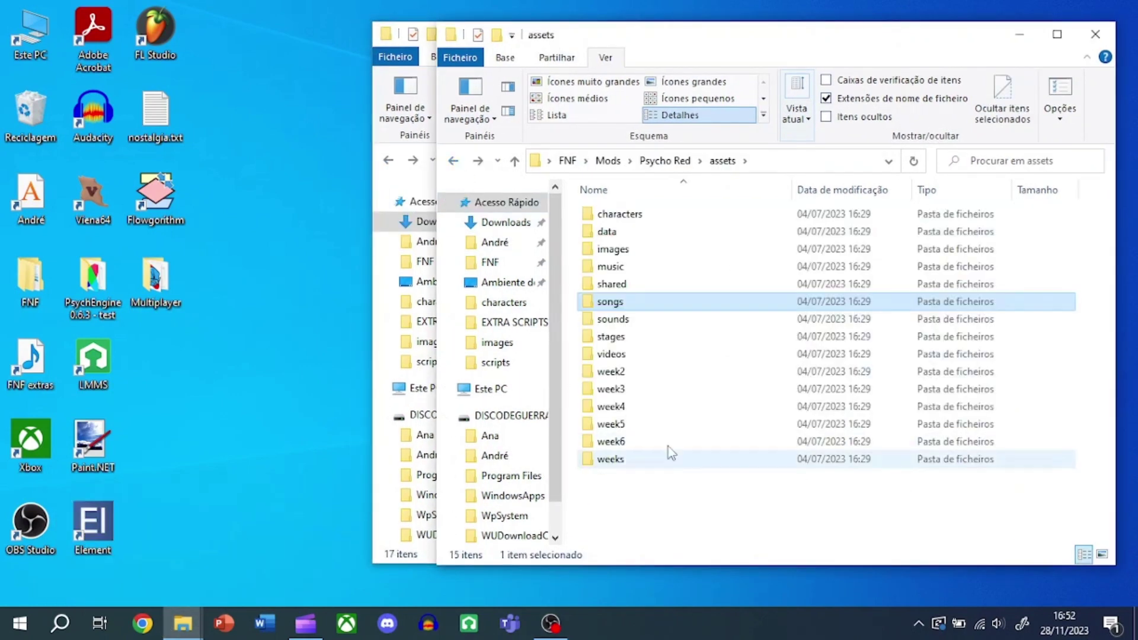
{"action": "left_click", "coordinate": [631, 344]}
{"action": "double_click", "coordinate": [632, 344]}
{"action": "left_click", "coordinate": [639, 375]}
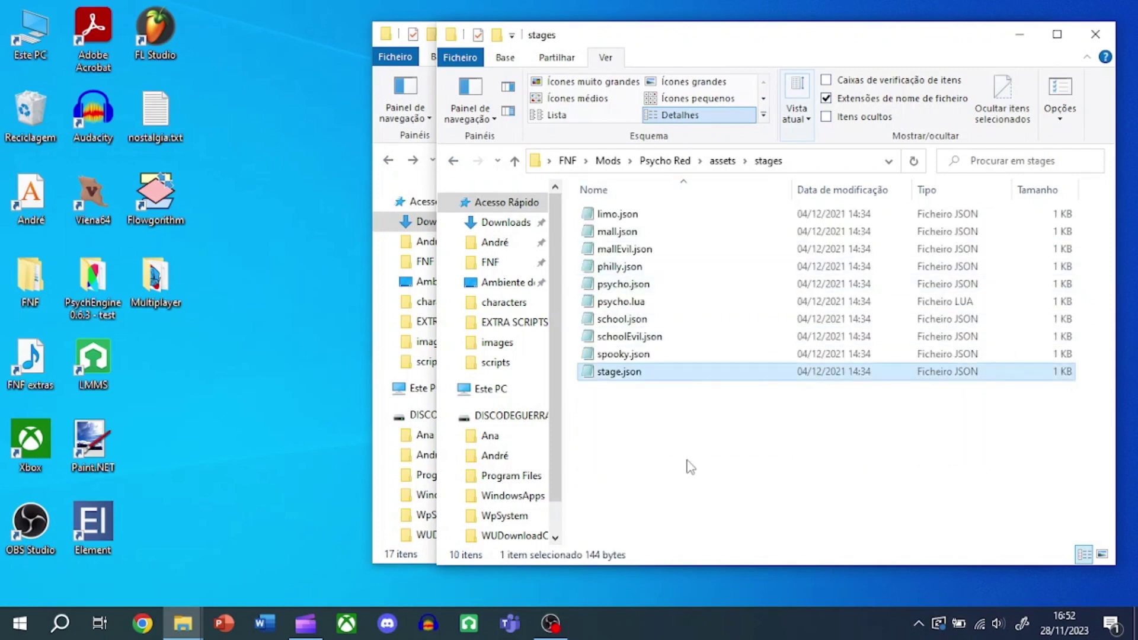
{"action": "left_click_drag", "start_coordinate": [572, 279], "coordinate": [616, 305]}
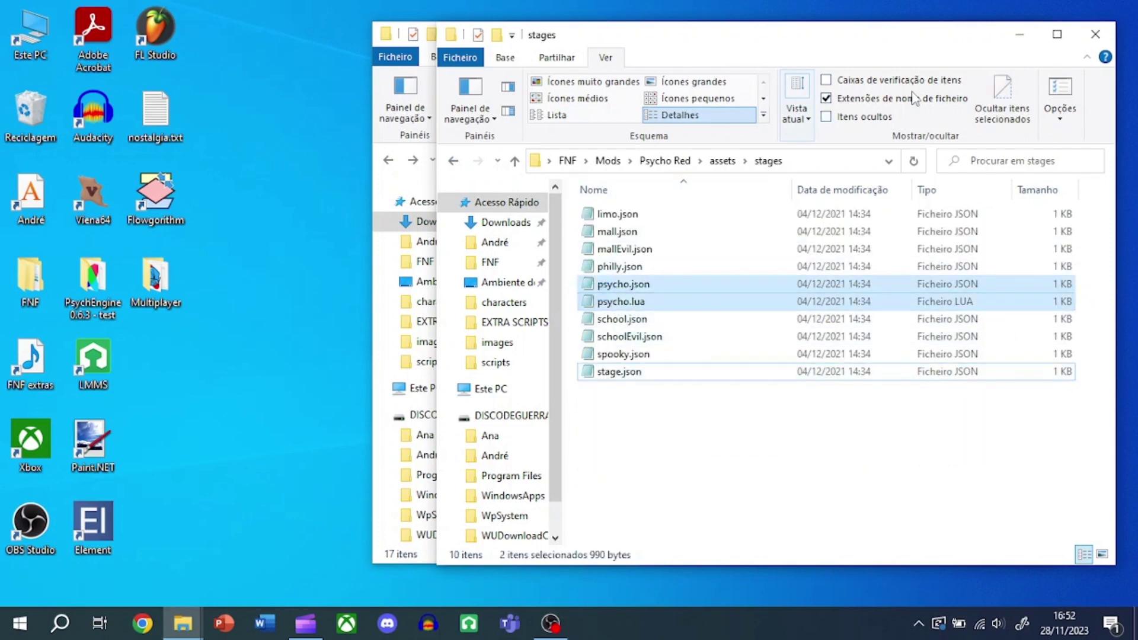
{"action": "left_click", "coordinate": [1020, 34]}
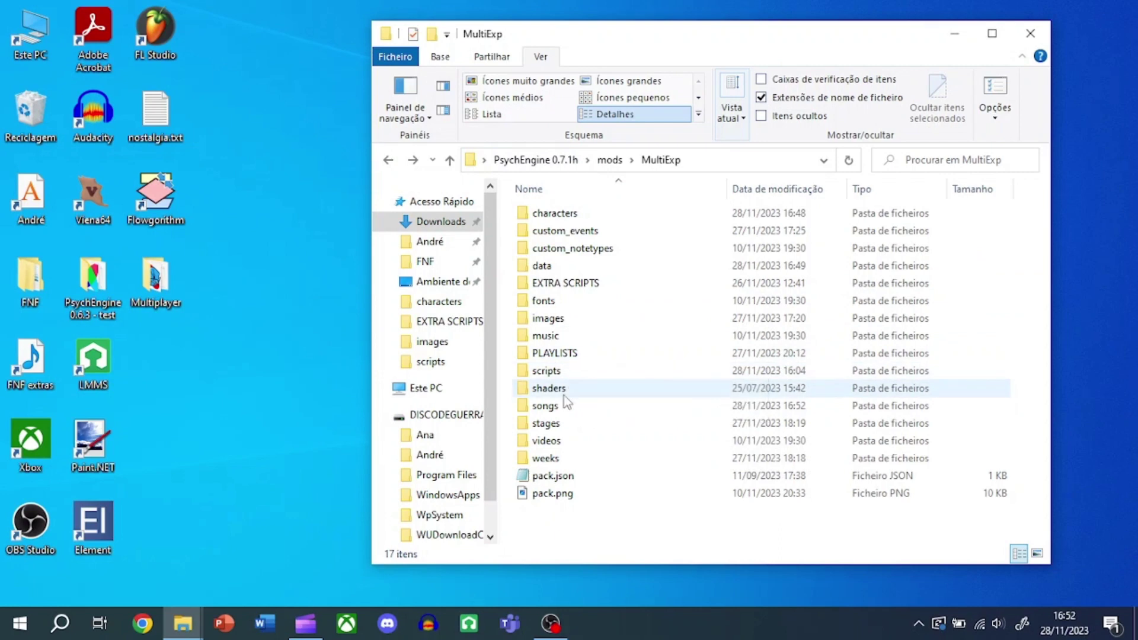
{"action": "double_click", "coordinate": [545, 423]}
{"action": "key", "text": "ctrl+v"}
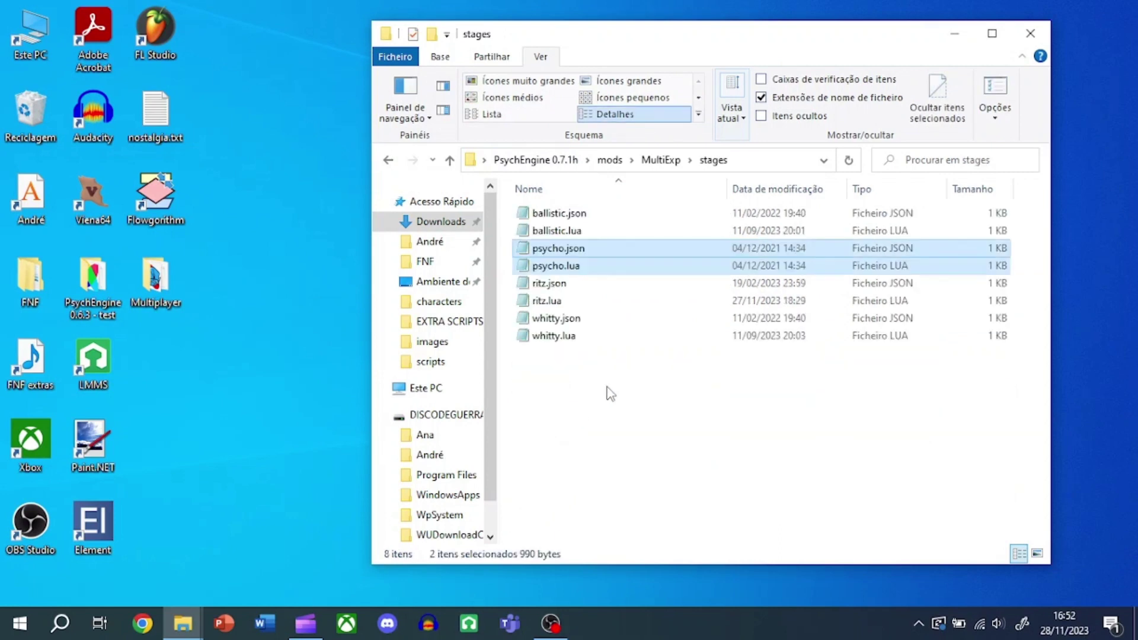
- Prefix the first argument of the sky, city, girder and platform makeLuaSprite calls in psycho.lua with stages/psycho-red/, and save the script
{"action": "double_click", "coordinate": [573, 265]}
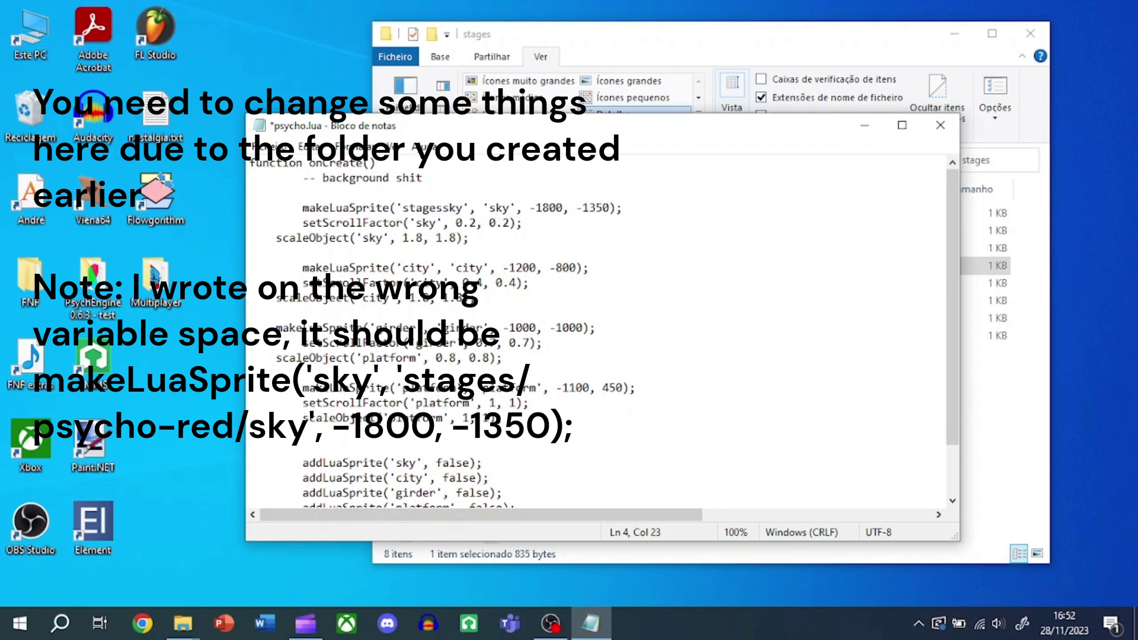
{"action": "type", "text": "-red/"}
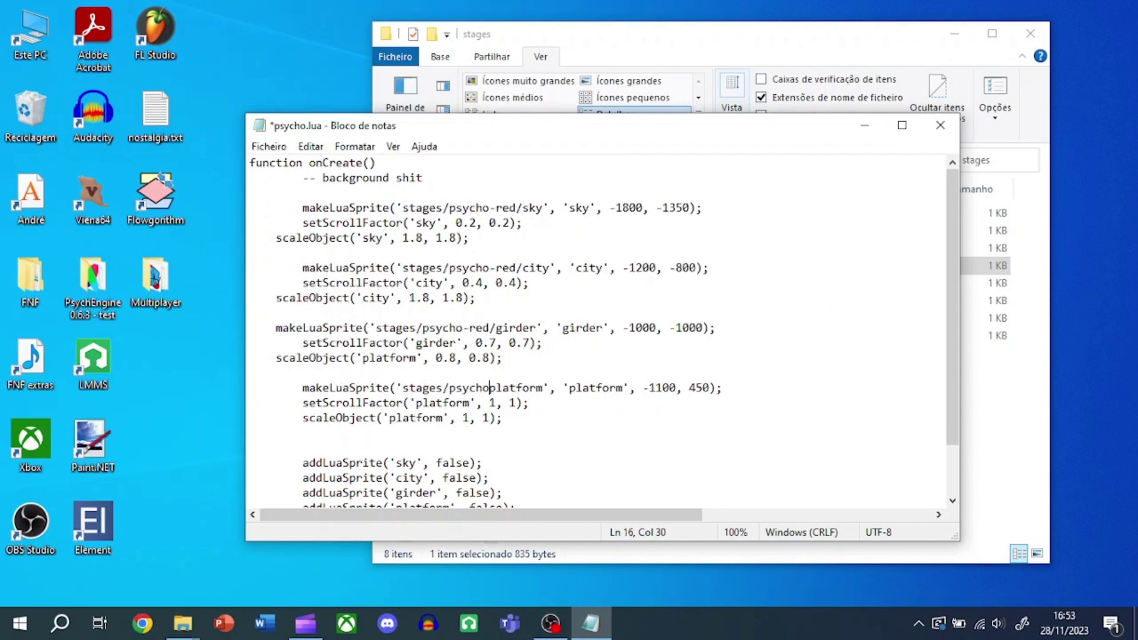
{"action": "scroll", "coordinate": [450, 332], "scroll_direction": "down", "scroll_amount": 2}
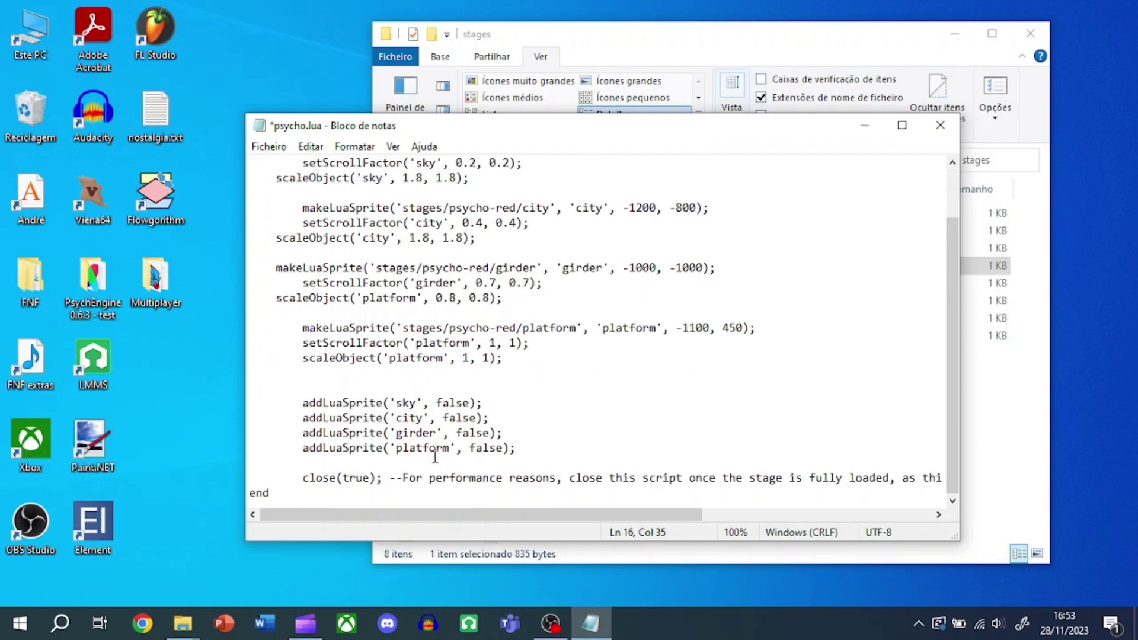
{"action": "left_click", "coordinate": [269, 146]}
{"action": "left_click", "coordinate": [279, 219]}
{"action": "left_click", "coordinate": [940, 124]}
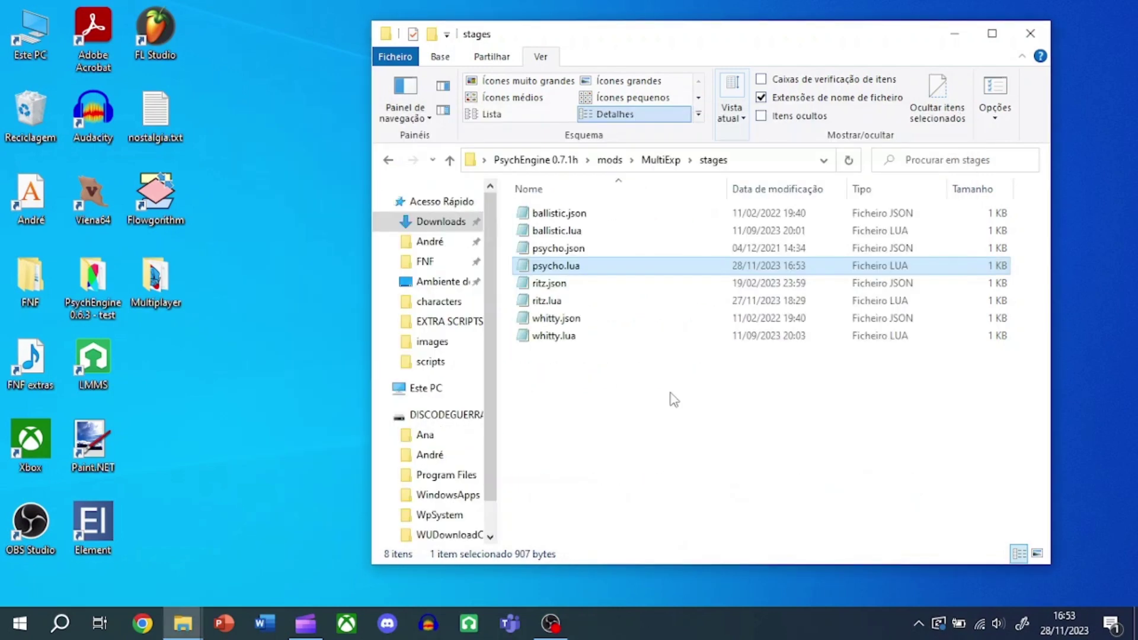
{"action": "left_click", "coordinate": [386, 160]}
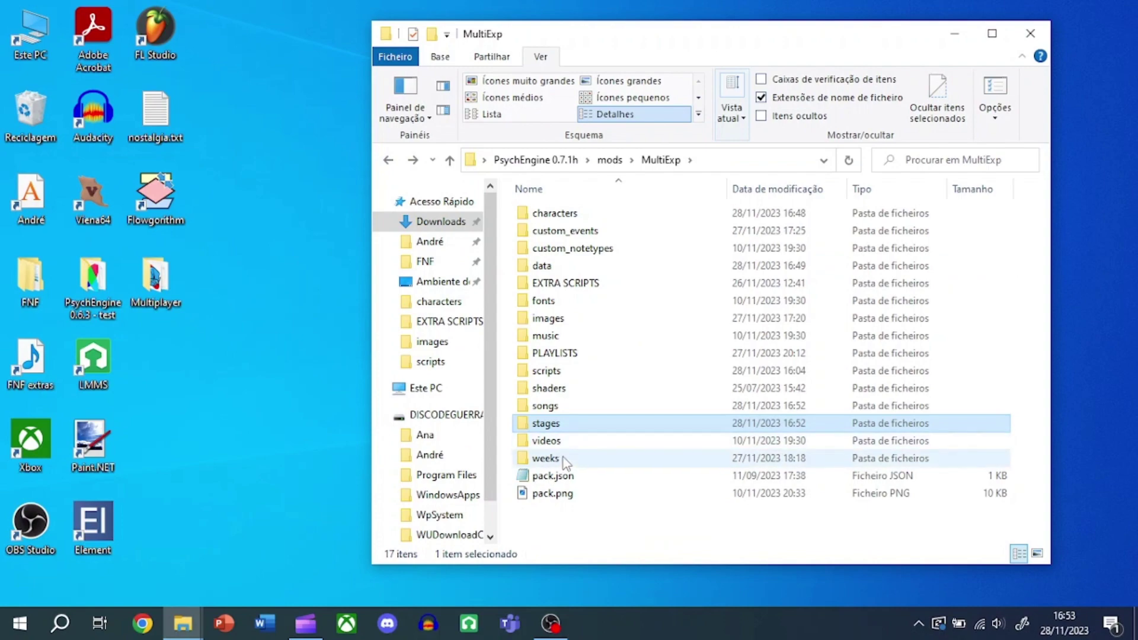
- Copy the psycho.json week file from the Psycho Red mod's assets/weeks folder into MultiExp's weeks folder
{"action": "double_click", "coordinate": [565, 463]}
{"action": "mouse_move", "coordinate": [183, 622]}
{"action": "left_click", "coordinate": [242, 552]}
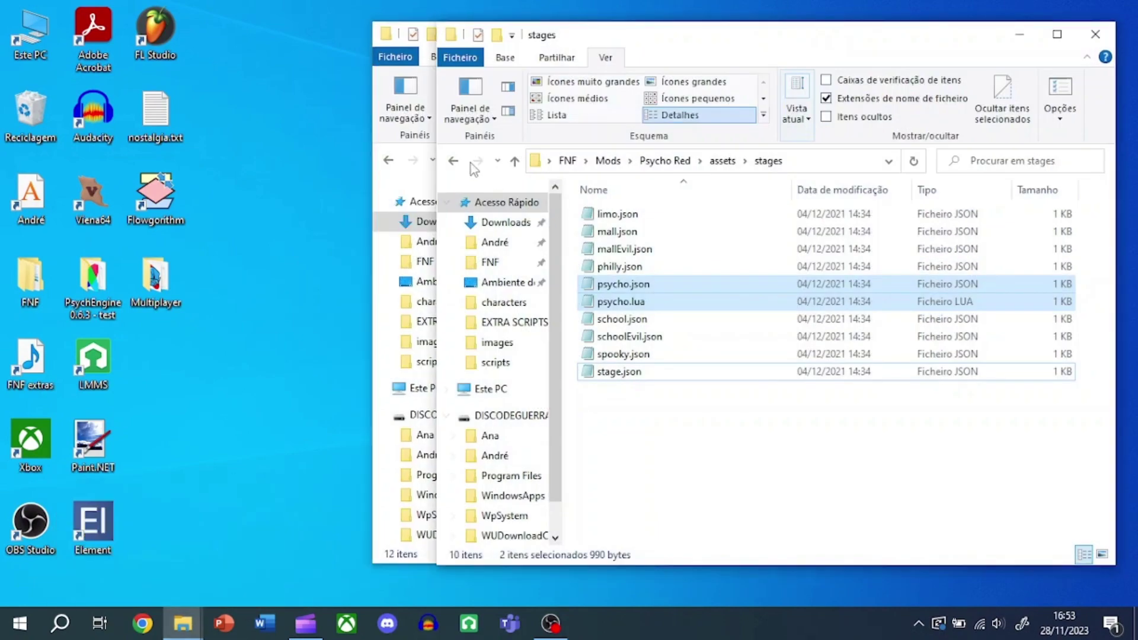
{"action": "left_click", "coordinate": [454, 161]}
{"action": "double_click", "coordinate": [661, 476]}
{"action": "left_click", "coordinate": [625, 215]}
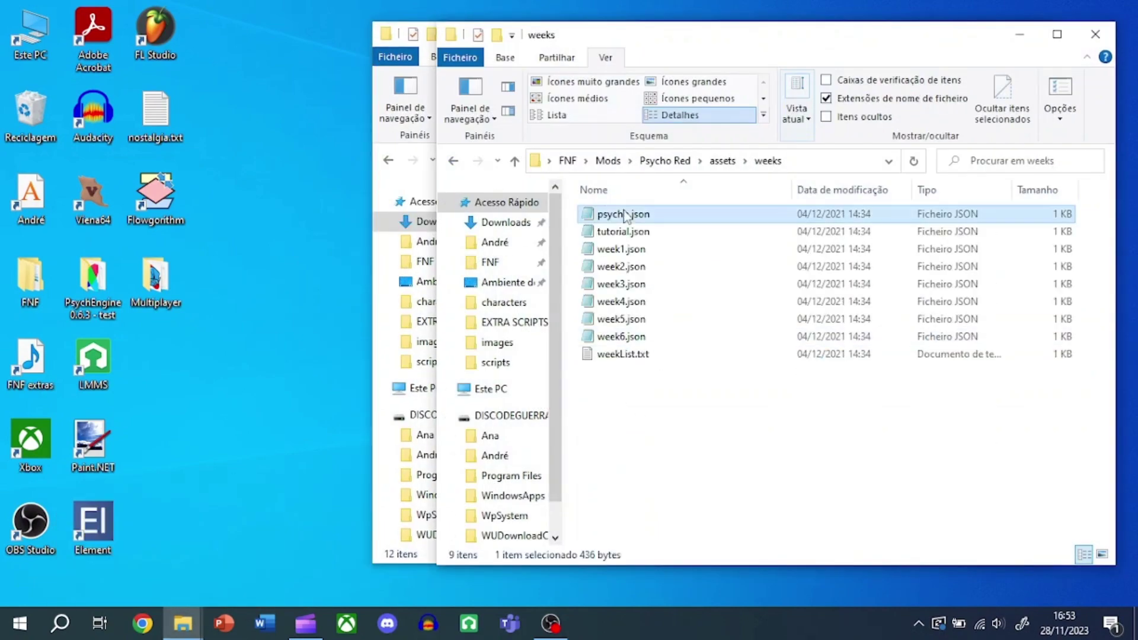
{"action": "left_click", "coordinate": [1020, 34]}
{"action": "key", "text": "ctrl+v"}
- In the psycho.json week file, add "difficulties": "Hard", set hideStoryMode to true, and save the file
{"action": "double_click", "coordinate": [581, 218]}
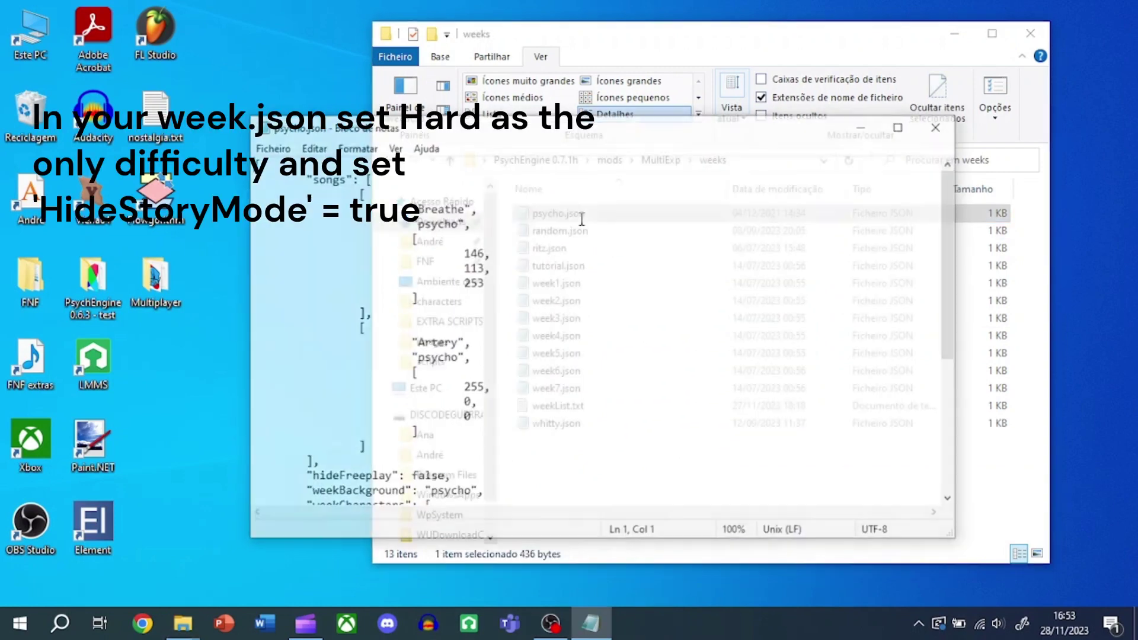
{"action": "scroll", "coordinate": [483, 423], "scroll_direction": "down", "scroll_amount": 5}
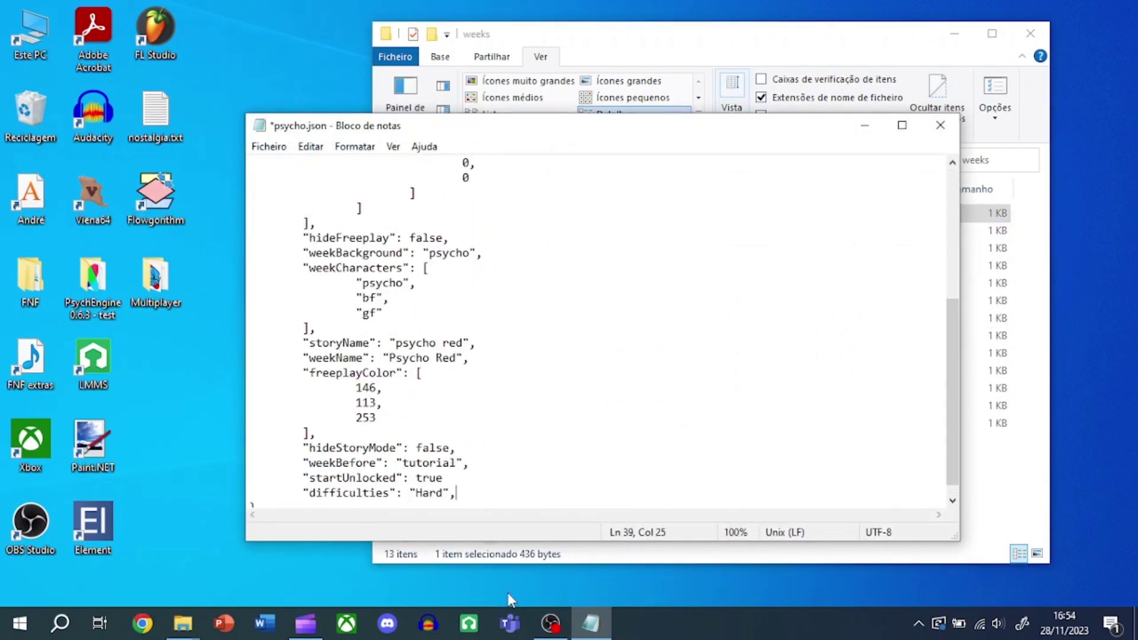
{"action": "scroll", "coordinate": [457, 461], "scroll_direction": "down", "scroll_amount": 1}
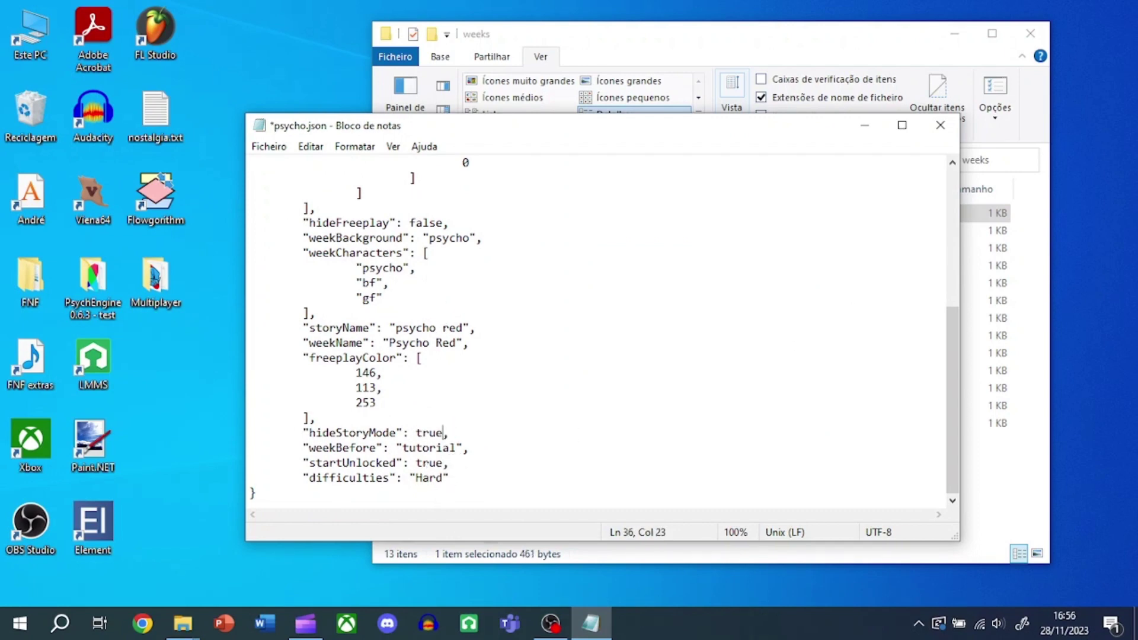
{"action": "left_click", "coordinate": [267, 147]}
{"action": "left_click", "coordinate": [279, 205]}
{"action": "left_click", "coordinate": [940, 125]}
- Add psycho as the last entry in weekList.txt, save it and leave the weeks folder
{"action": "left_click", "coordinate": [572, 404]}
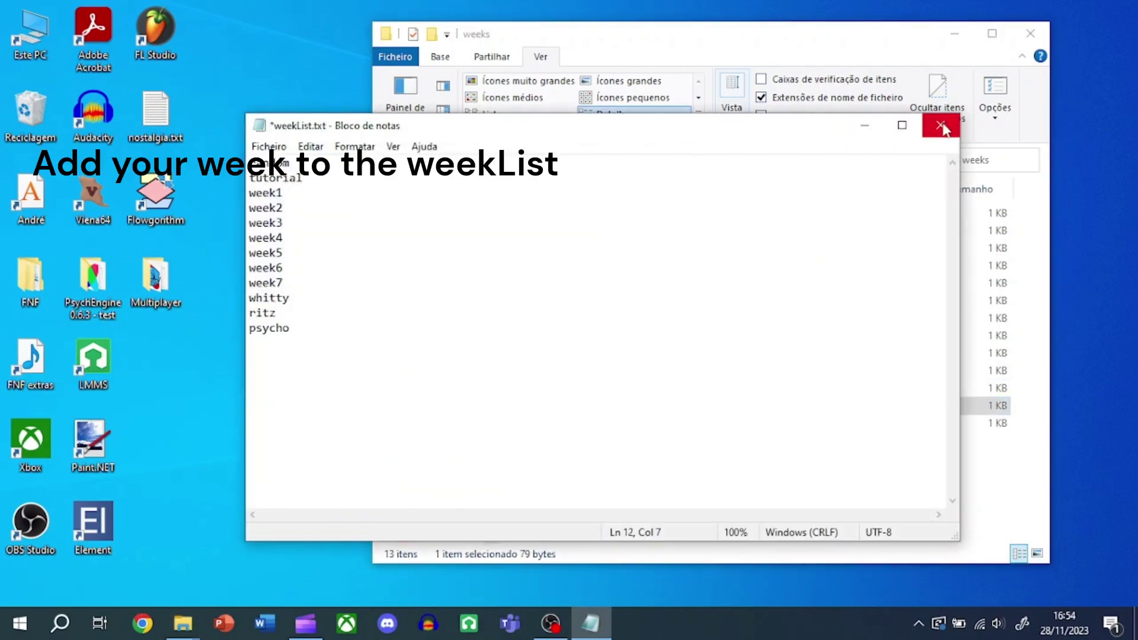
{"action": "left_click", "coordinate": [941, 125]}
{"action": "left_click", "coordinate": [508, 328]}
{"action": "key", "text": "BackSpace"}
- Switch to Psych Engine, open the Character Editor and load the psycho-red2 character
{"action": "left_click", "coordinate": [608, 536]}
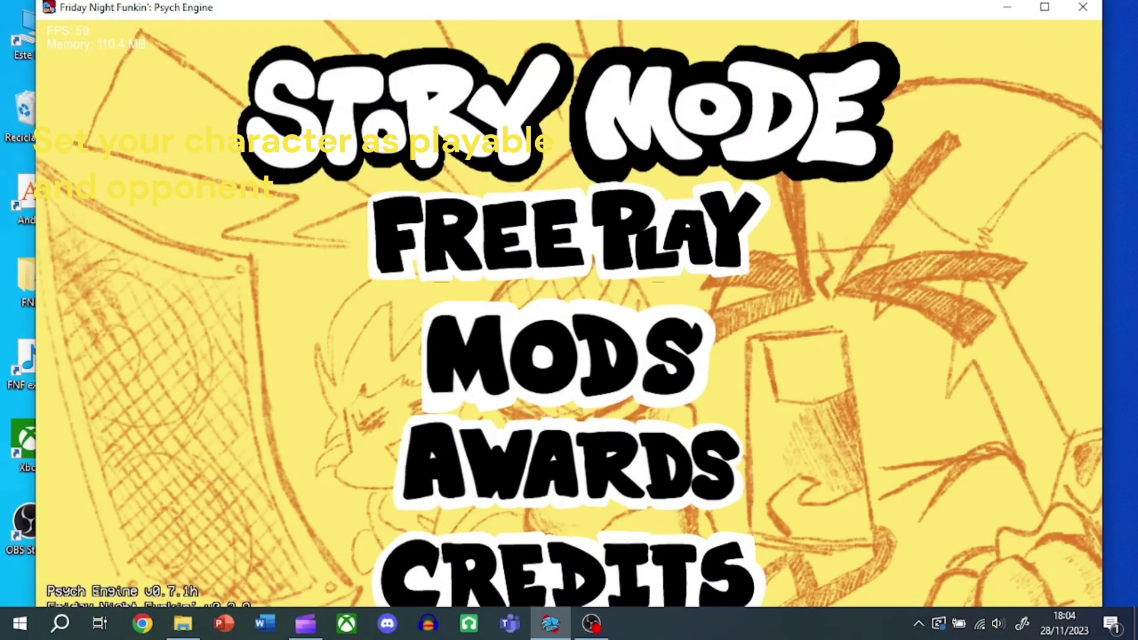
{"action": "key", "text": "7"}
{"action": "key", "text": "Down"}
{"action": "key", "text": "Return"}
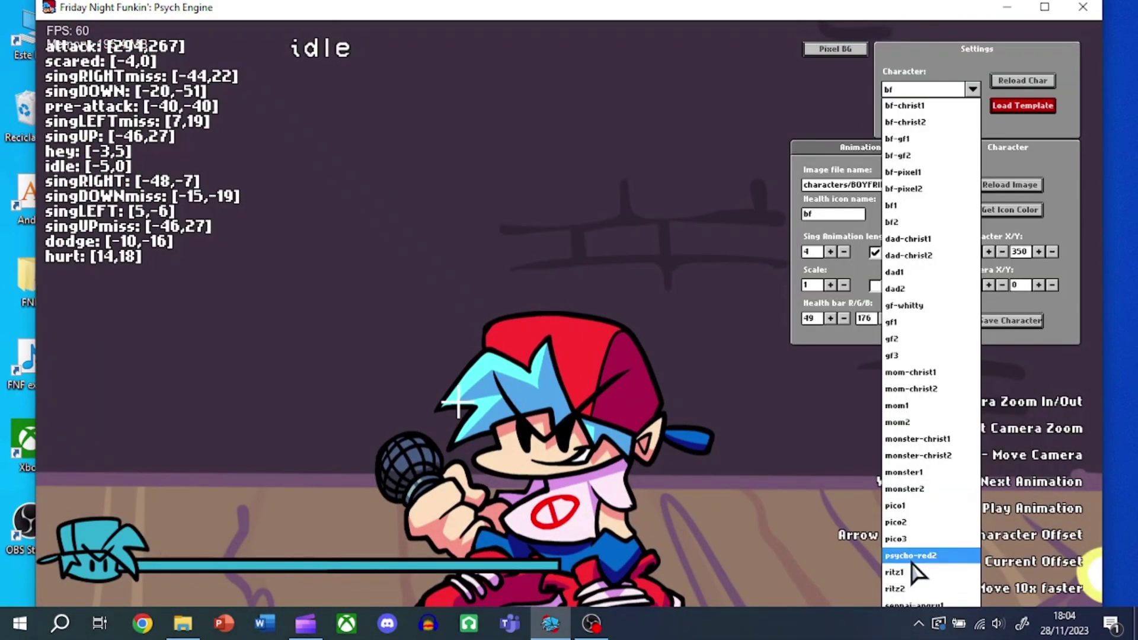
{"action": "left_click", "coordinate": [913, 557]}
- Set the animation ghost of psycho-red2 to idle, with the character's feet in view
{"action": "left_click", "coordinate": [889, 147]}
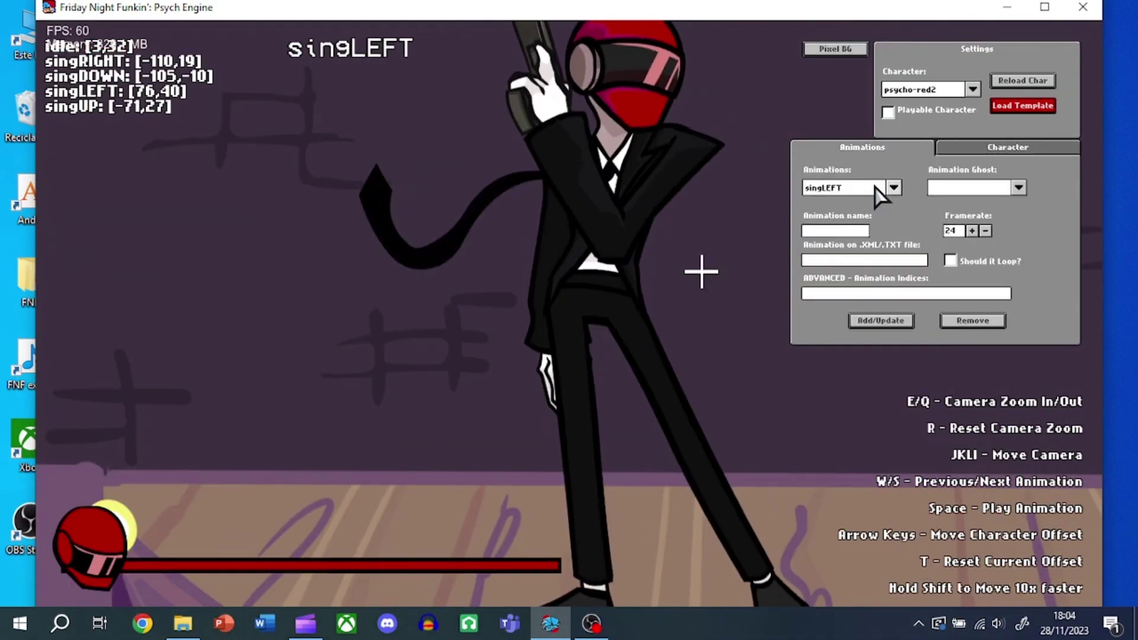
{"action": "key", "text": "k"}
{"action": "left_click", "coordinate": [1019, 188]}
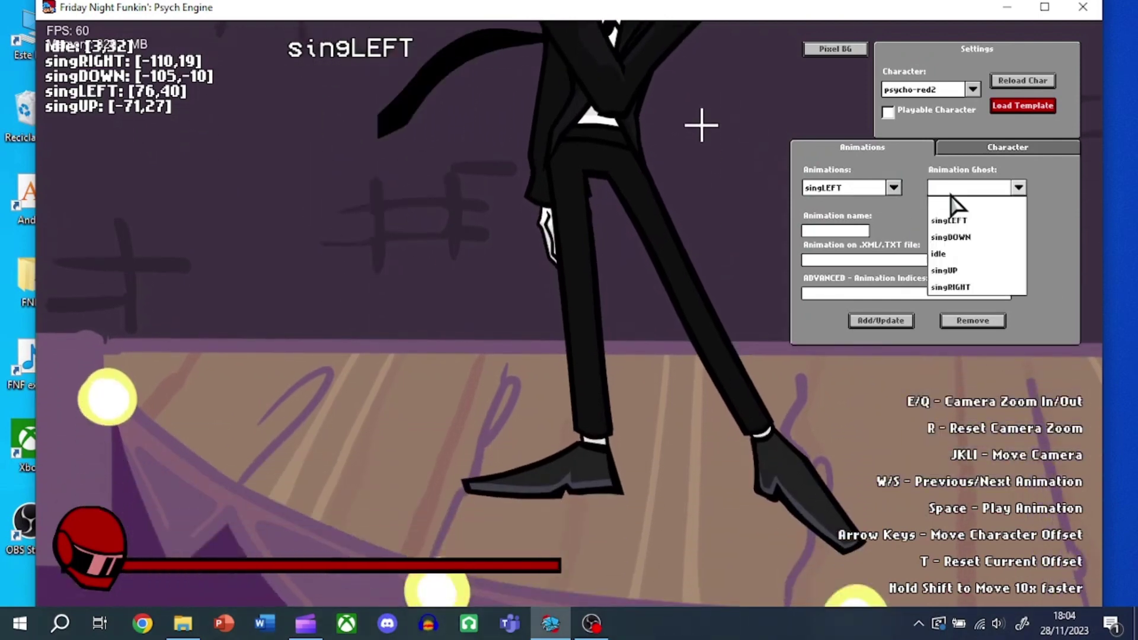
{"action": "left_click", "coordinate": [950, 254]}
{"action": "key", "text": "k"}
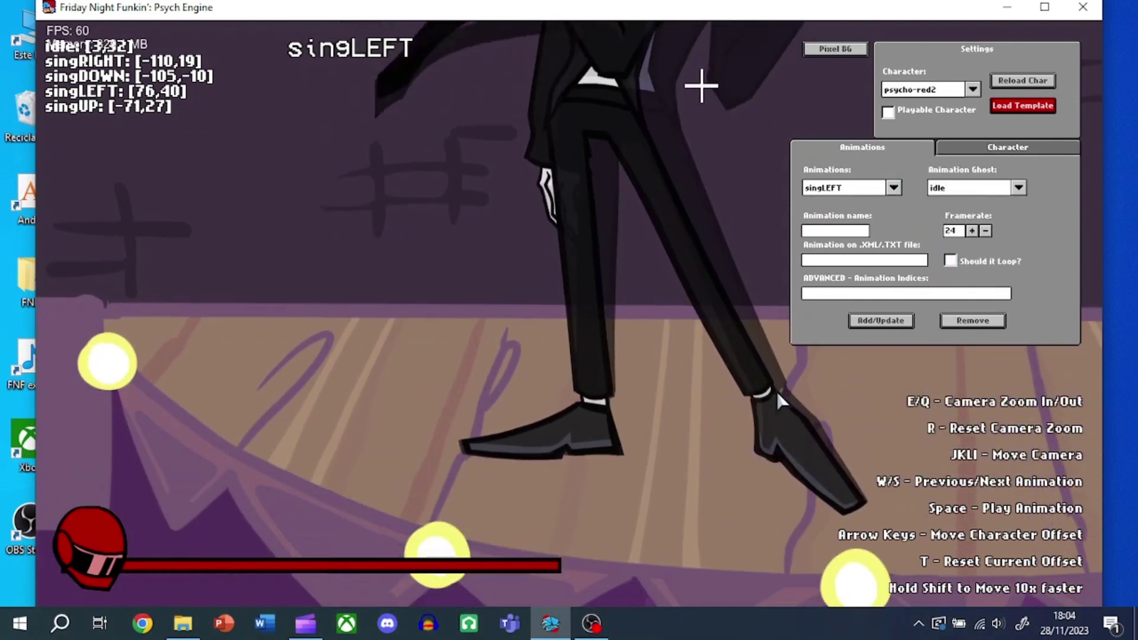
- Compare psycho-red2's singing animations with the idle ghost and make it a playable character
{"action": "key", "text": "l"}
{"action": "key", "text": "w"}
{"action": "key", "text": "s"}
{"action": "key", "text": "s"}
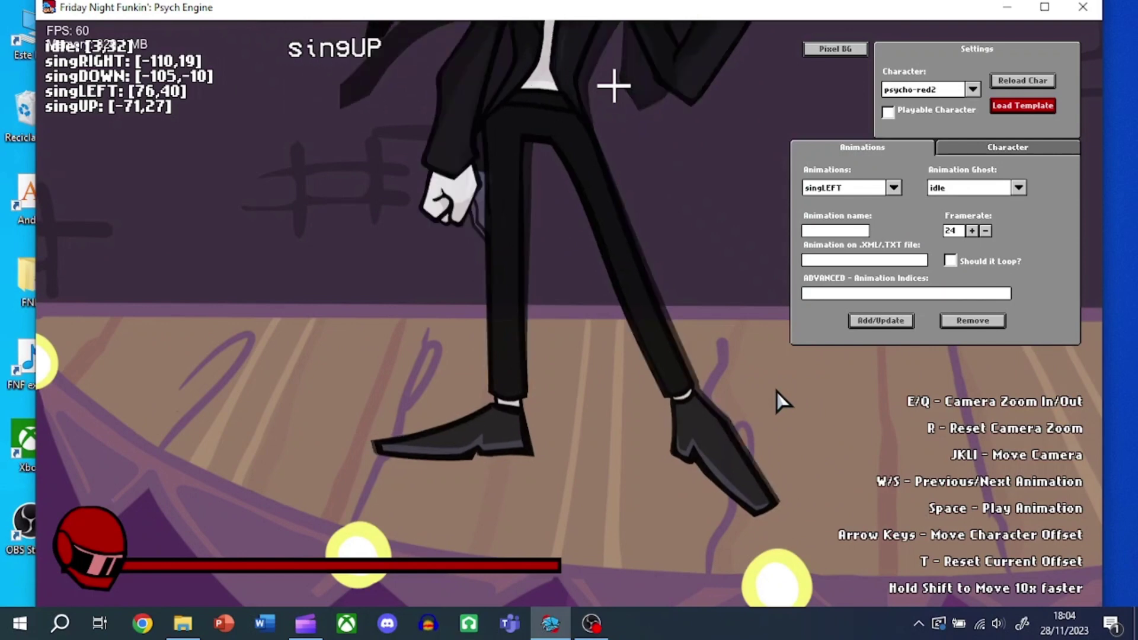
{"action": "key", "text": "w"}
{"action": "key", "text": "s"}
{"action": "key", "text": "s"}
{"action": "left_click", "coordinate": [889, 111]}
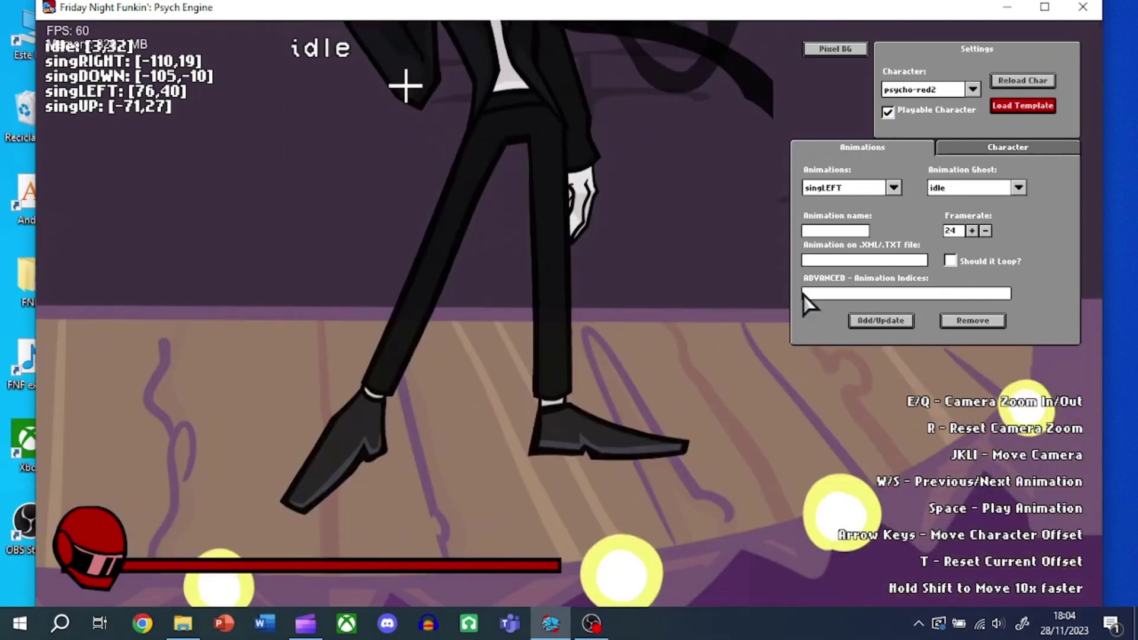
- Align the singDOWN animation with the idle ghost by moving its offset to 6, -11
{"action": "key", "text": "s"}
{"action": "key", "text": "s"}
{"action": "key", "text": "shift+Left"}
{"action": "key", "text": "shift+Left"}
{"action": "key", "text": "shift+Left"}
{"action": "key", "text": "shift+Left"}
{"action": "key", "text": "shift+Left"}
{"action": "key", "text": "shift+Left"}
{"action": "key", "text": "shift+Left"}
{"action": "key", "text": "shift+Left"}
{"action": "key", "text": "shift+Left"}
{"action": "key", "text": "shift+Left"}
{"action": "key", "text": "shift+Left"}
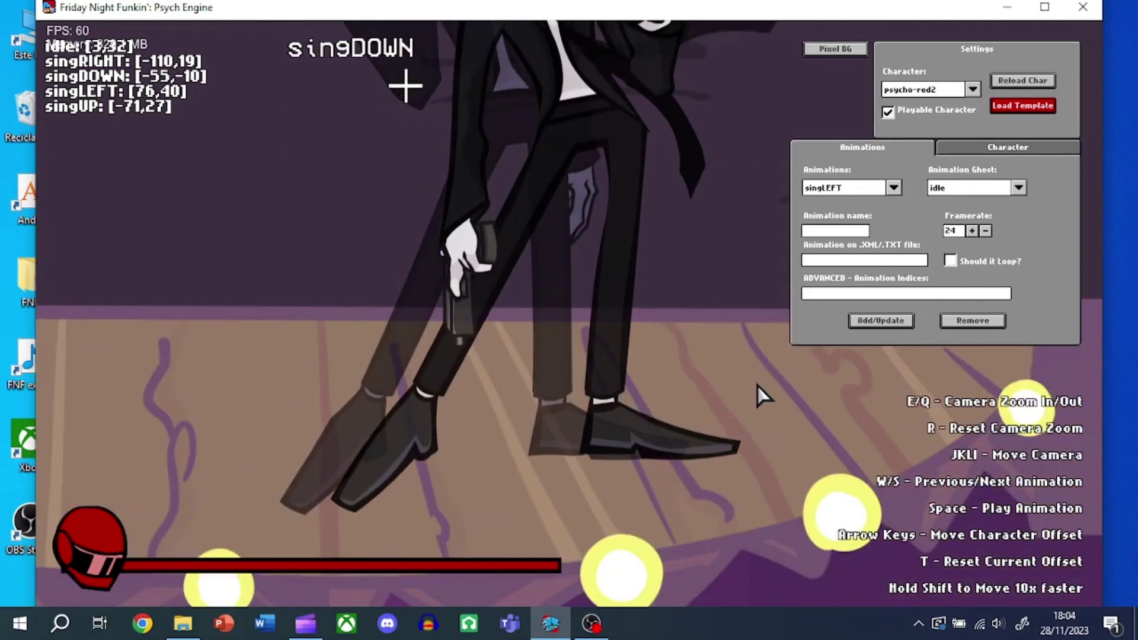
{"action": "key", "text": "Down"}
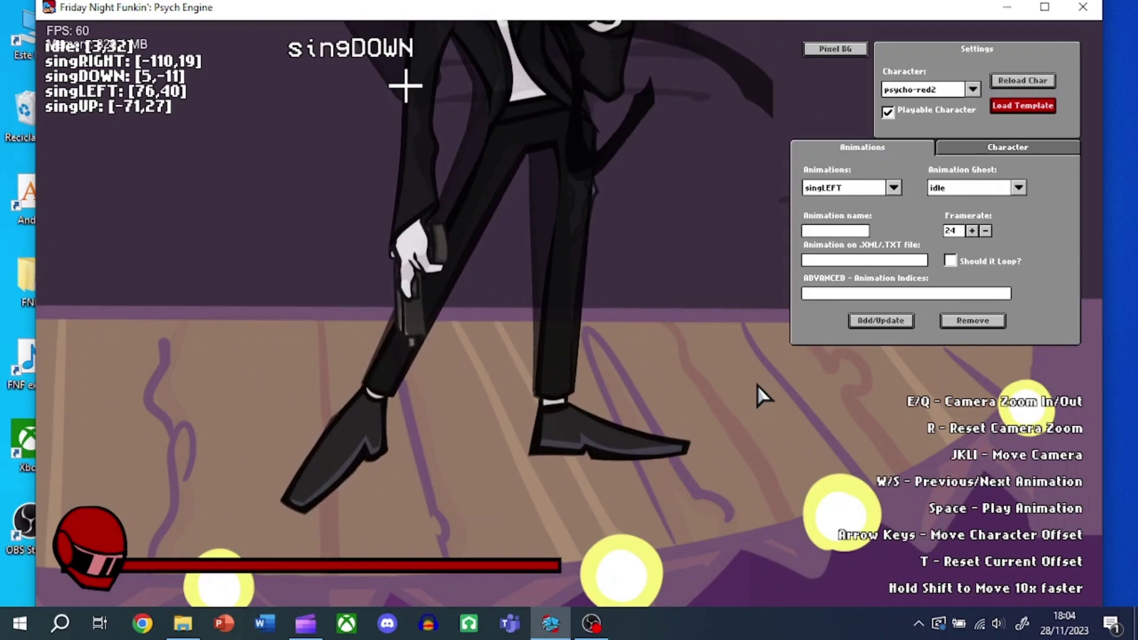
{"action": "key", "text": "Left"}
- Align the singUP animation with the idle ghost by moving its offset to 67, 28
{"action": "key", "text": "w"}
{"action": "key", "text": "w"}
{"action": "key", "text": "w"}
{"action": "key", "text": "shift+Left"}
{"action": "key", "text": "shift+Left"}
{"action": "key", "text": "shift+Left"}
{"action": "key", "text": "shift+Left"}
{"action": "key", "text": "shift+Left"}
{"action": "key", "text": "shift+Left"}
{"action": "key", "text": "shift+Left"}
{"action": "key", "text": "shift+Left"}
{"action": "key", "text": "shift+Left"}
{"action": "key", "text": "shift+Left"}
{"action": "key", "text": "shift+Left"}
{"action": "key", "text": "shift+Left"}
{"action": "key", "text": "shift+Left"}
{"action": "key", "text": "shift+Left"}
{"action": "key", "text": "shift+Left"}
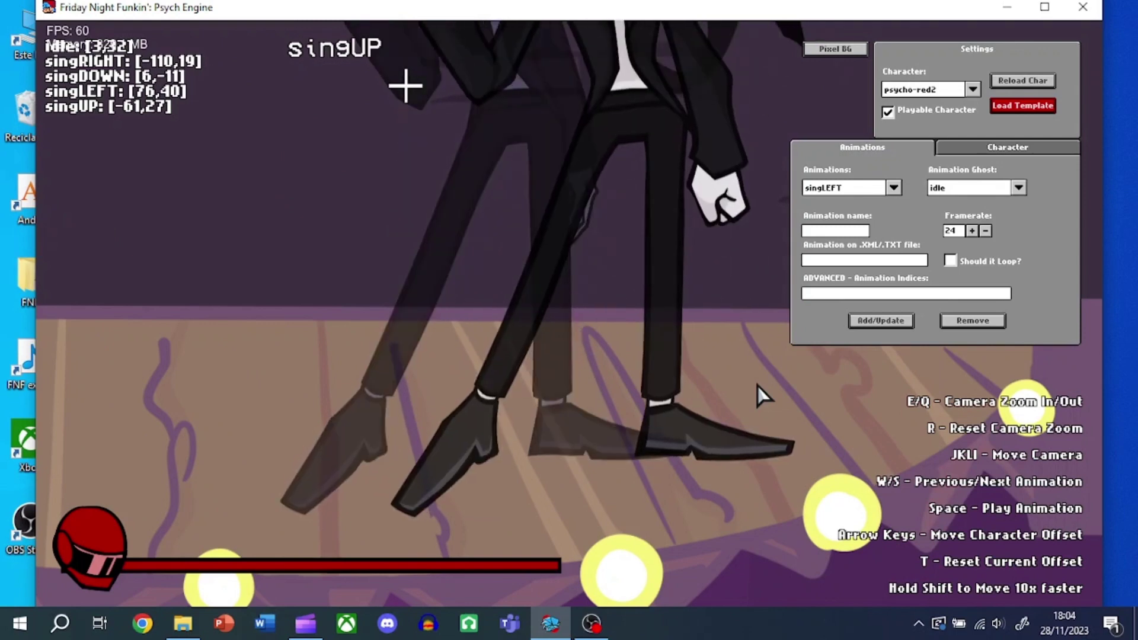
{"action": "key", "text": "shift+Right"}
{"action": "key", "text": "Right"}
{"action": "key", "text": "Right"}
{"action": "key", "text": "Right"}
{"action": "key", "text": "Up"}
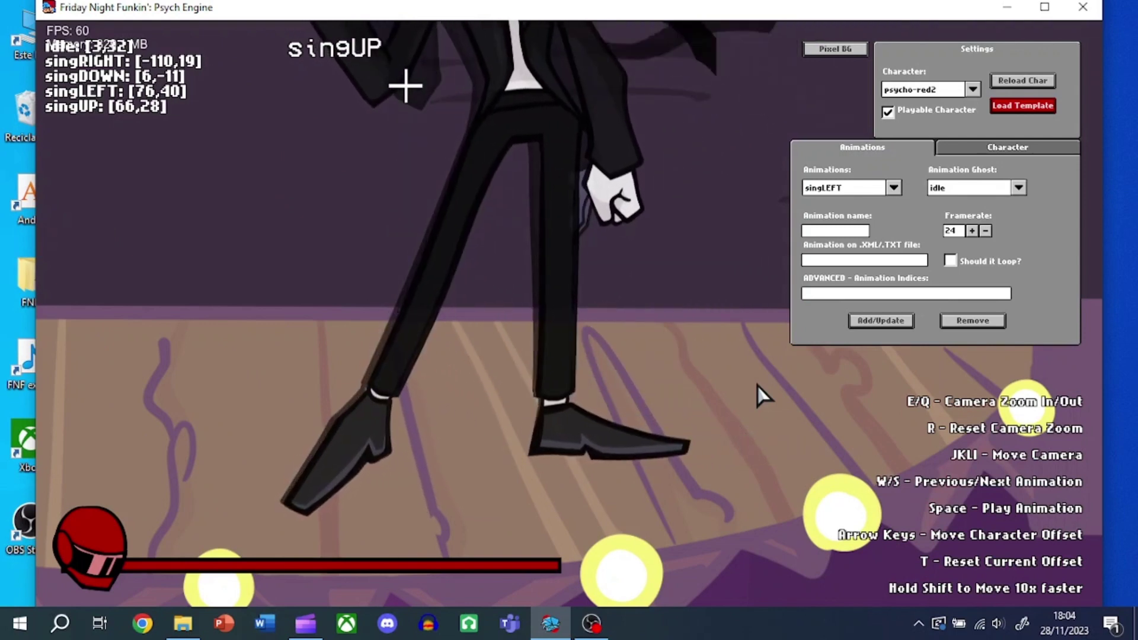
{"action": "key", "text": "Left"}
- Align the singRIGHT animation with the idle ghost by moving its offset to 330, 20
{"action": "key", "text": "s"}
{"action": "key", "text": "s"}
{"action": "key", "text": "shift+Left"}
{"action": "key", "text": "shift+Left"}
{"action": "key", "text": "shift+Left"}
{"action": "key", "text": "shift+Left"}
{"action": "key", "text": "shift+Left"}
{"action": "key", "text": "shift+Left"}
{"action": "key", "text": "shift+Left"}
{"action": "key", "text": "shift+Left"}
{"action": "key", "text": "shift+Left"}
{"action": "key", "text": "shift+Left"}
{"action": "key", "text": "shift+Left"}
{"action": "key", "text": "shift+Left"}
{"action": "key", "text": "shift+Left"}
{"action": "key", "text": "shift+Left"}
{"action": "key", "text": "shift+Left"}
{"action": "key", "text": "shift+Left"}
{"action": "key", "text": "shift+Left"}
{"action": "key", "text": "shift+Left"}
{"action": "key", "text": "shift+Left"}
{"action": "key", "text": "shift+Left"}
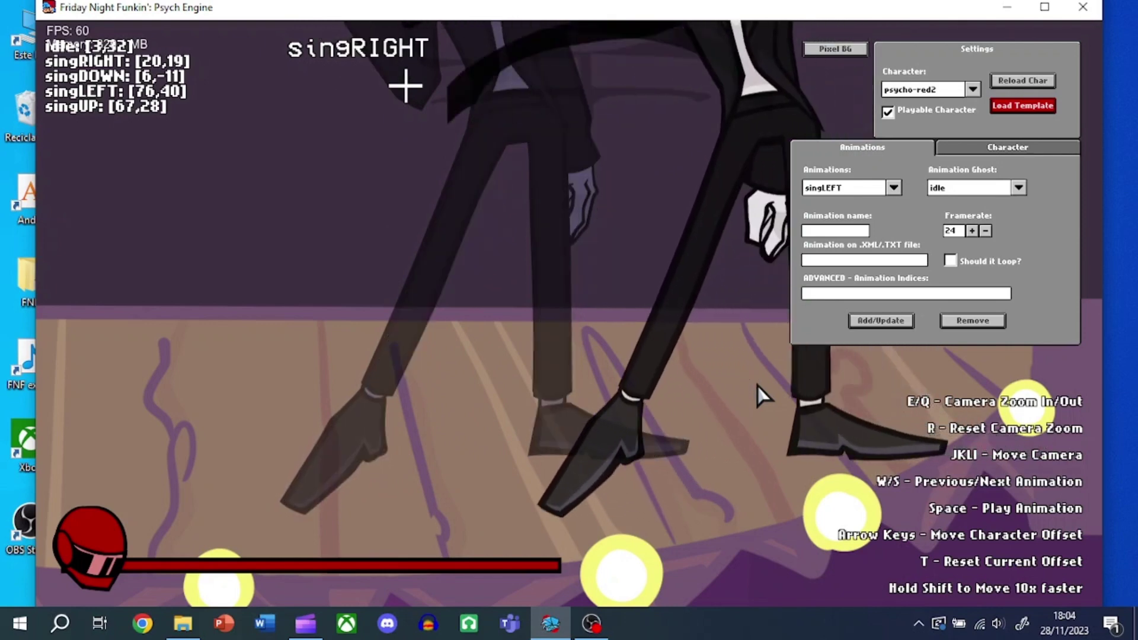
{"action": "key", "text": "shift+Left"}
{"action": "key", "text": "shift+Left"}
{"action": "key", "text": "shift+Left"}
{"action": "key", "text": "shift+Left"}
{"action": "key", "text": "shift+Left"}
{"action": "key", "text": "shift+Left"}
{"action": "key", "text": "shift+Left"}
{"action": "key", "text": "shift+Left"}
{"action": "key", "text": "shift+Left"}
{"action": "key", "text": "shift+Left"}
{"action": "key", "text": "shift+Left"}
{"action": "key", "text": "shift+Left"}
{"action": "key", "text": "shift+Left"}
{"action": "key", "text": "shift+Left"}
{"action": "key", "text": "shift+Left"}
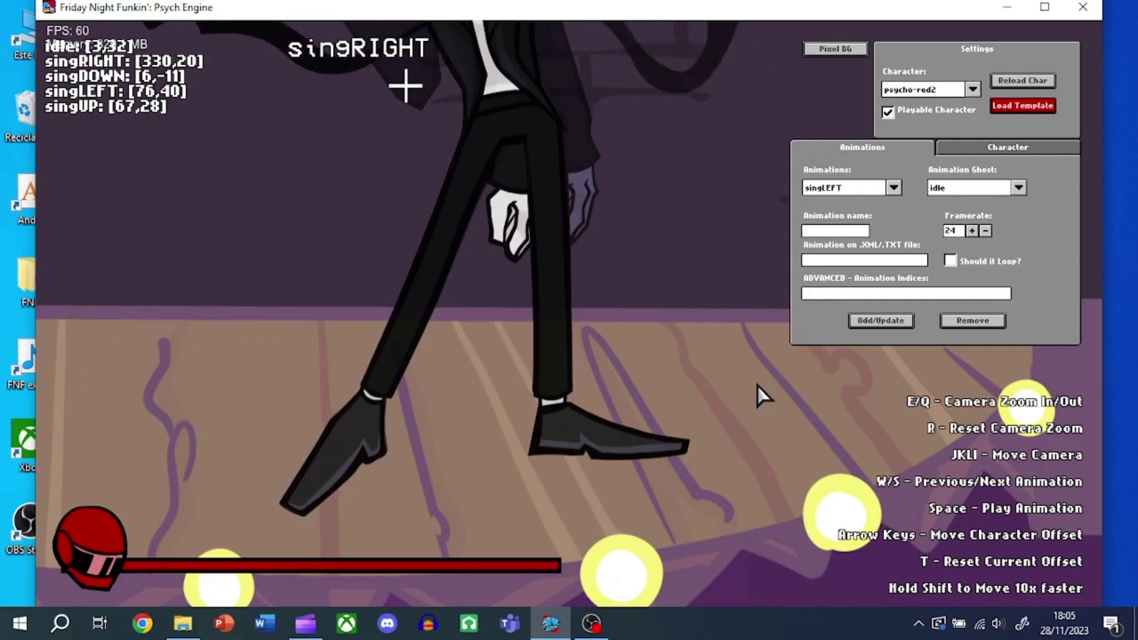
{"action": "key", "text": "Up"}
{"action": "key", "text": "Left"}
{"action": "key", "text": "Right"}
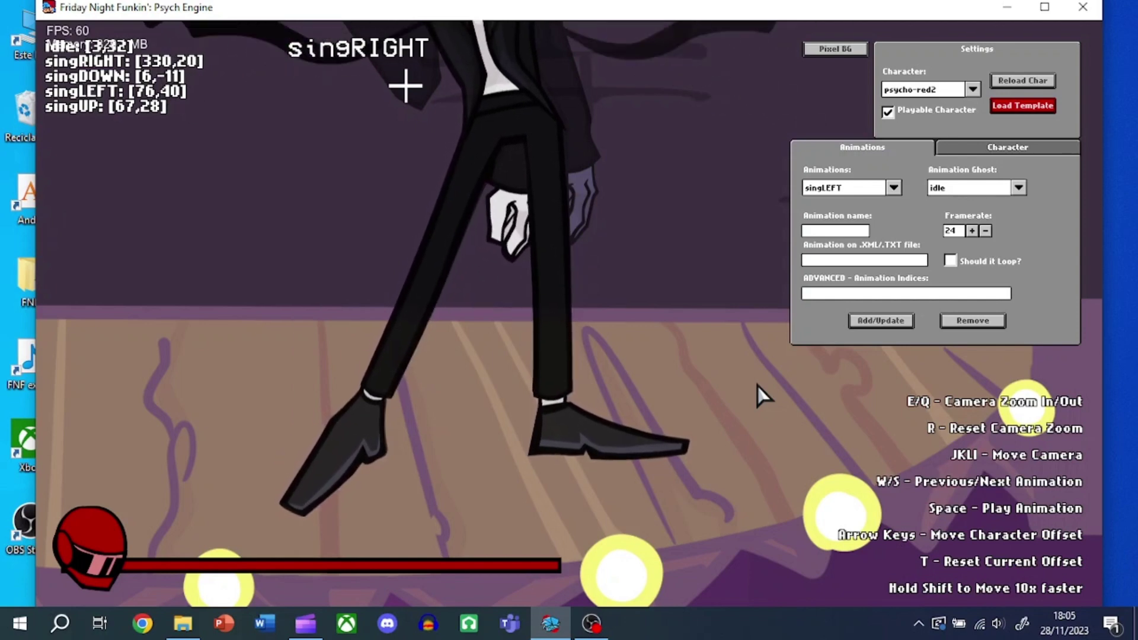
- Align the singLEFT animation with the idle ghost by moving its offset to -3, 40
{"action": "key", "text": "s"}
{"action": "key", "text": "s"}
{"action": "key", "text": "shift+Right"}
{"action": "key", "text": "shift+Right"}
{"action": "key", "text": "shift+Right"}
{"action": "key", "text": "shift+Right"}
{"action": "key", "text": "shift+Right"}
{"action": "key", "text": "shift+Right"}
{"action": "key", "text": "shift+Right"}
{"action": "key", "text": "shift+Right"}
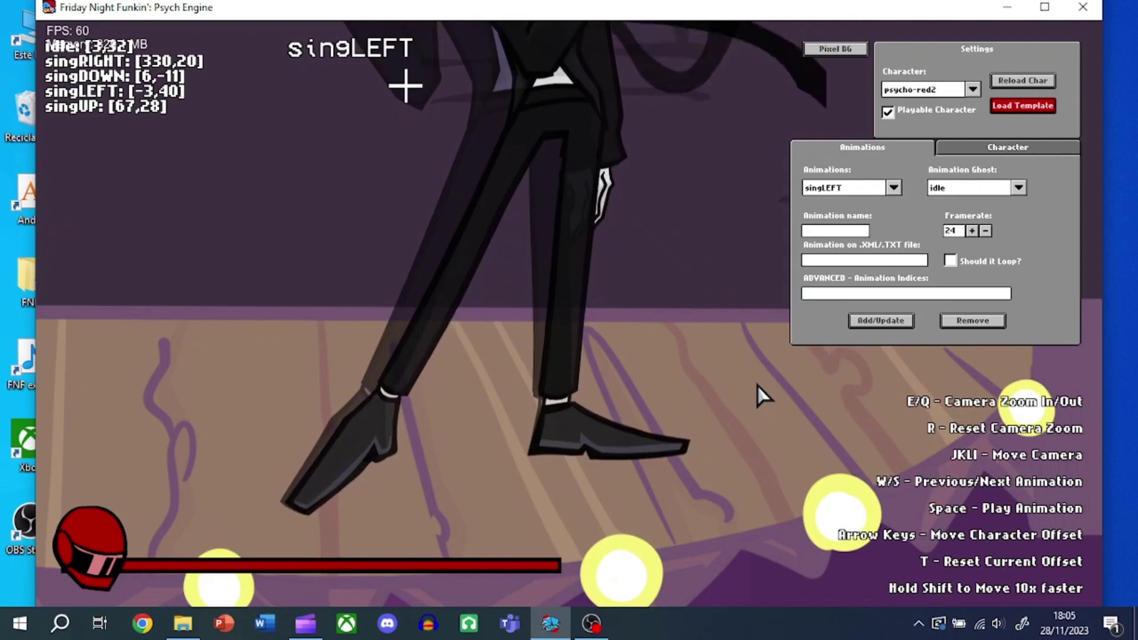
{"action": "key", "text": "Left"}
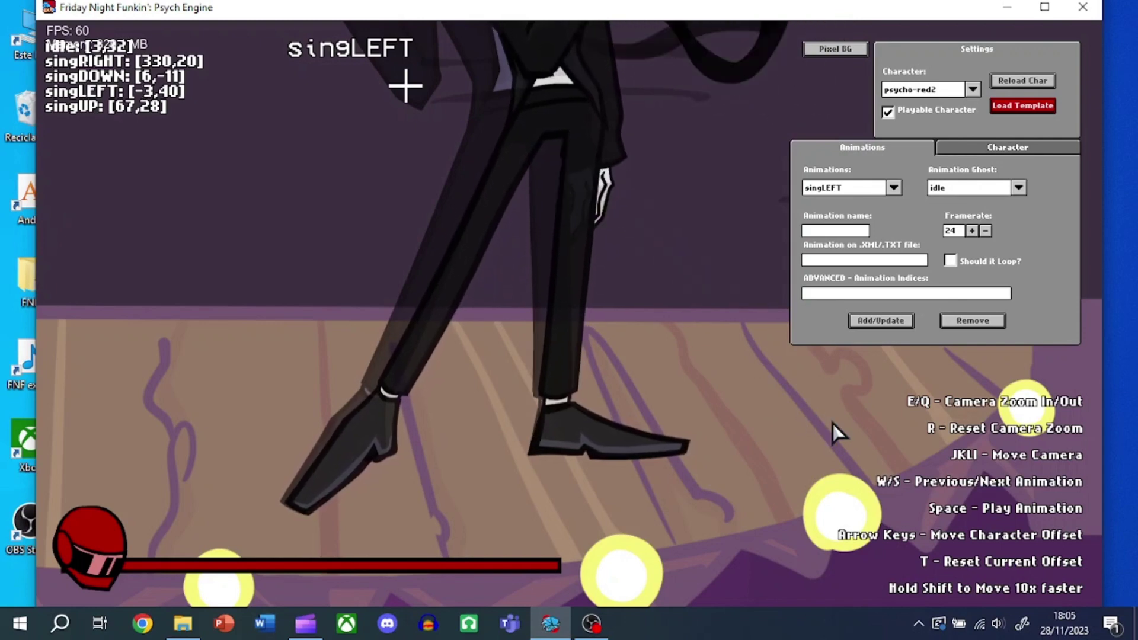
- Check the aligned sing animations, save the character as psycho-red1.json in MultiExp's characters folder, and close the game
{"action": "key", "text": "s"}
{"action": "key", "text": "w"}
{"action": "key", "text": "w"}
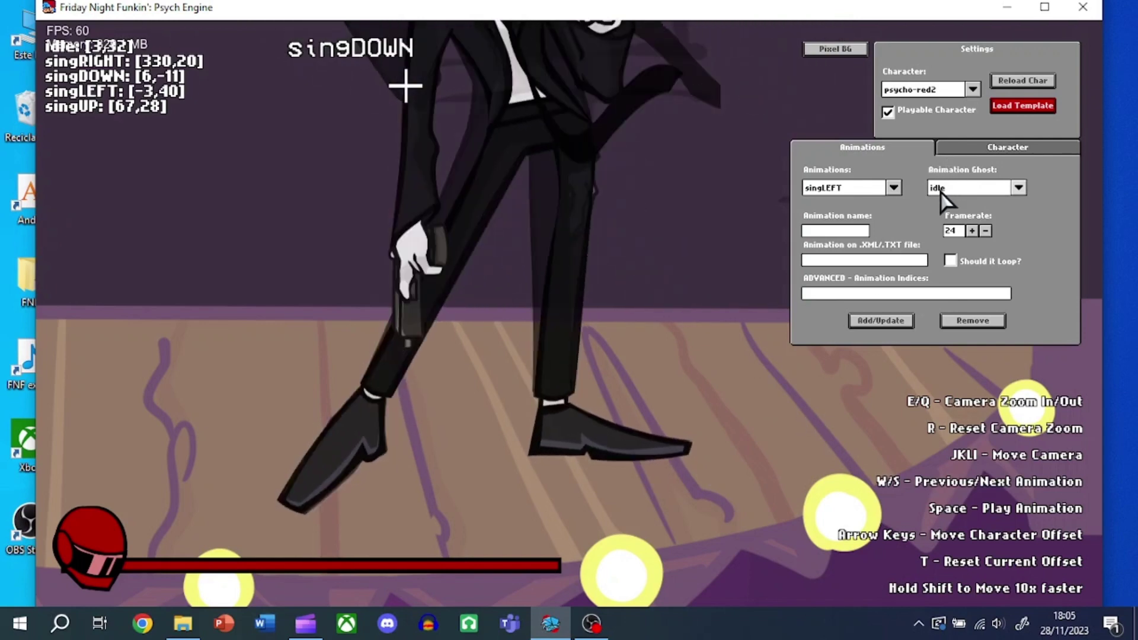
{"action": "key", "text": "s"}
{"action": "left_click", "coordinate": [1008, 147]}
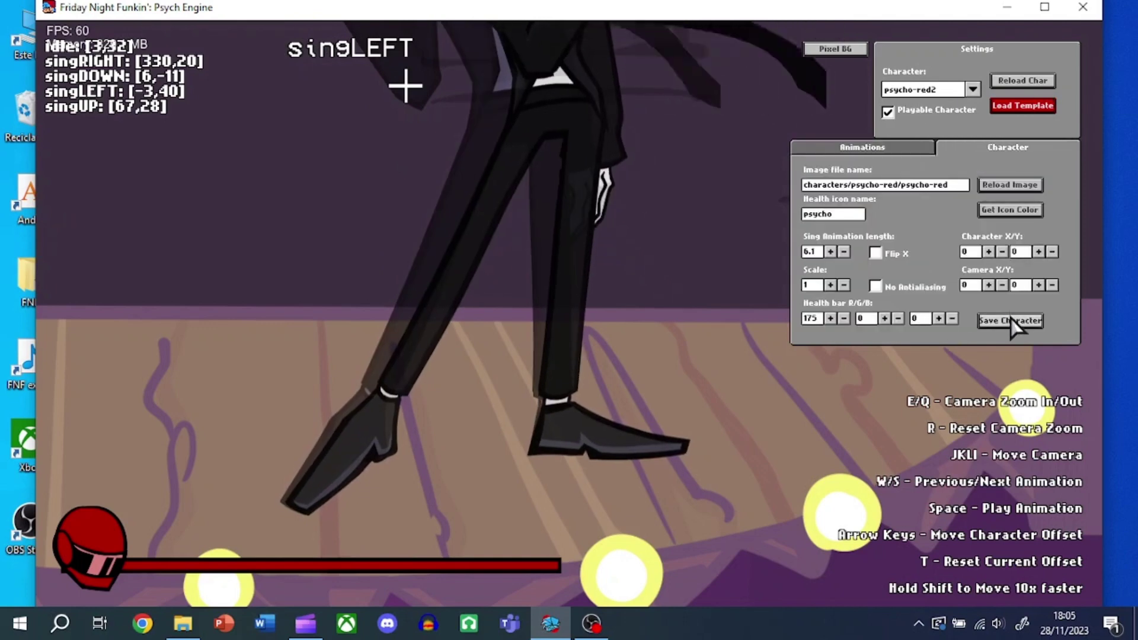
{"action": "left_click", "coordinate": [1010, 320]}
{"action": "type", "text": "1"}
{"action": "left_click", "coordinate": [422, 375]}
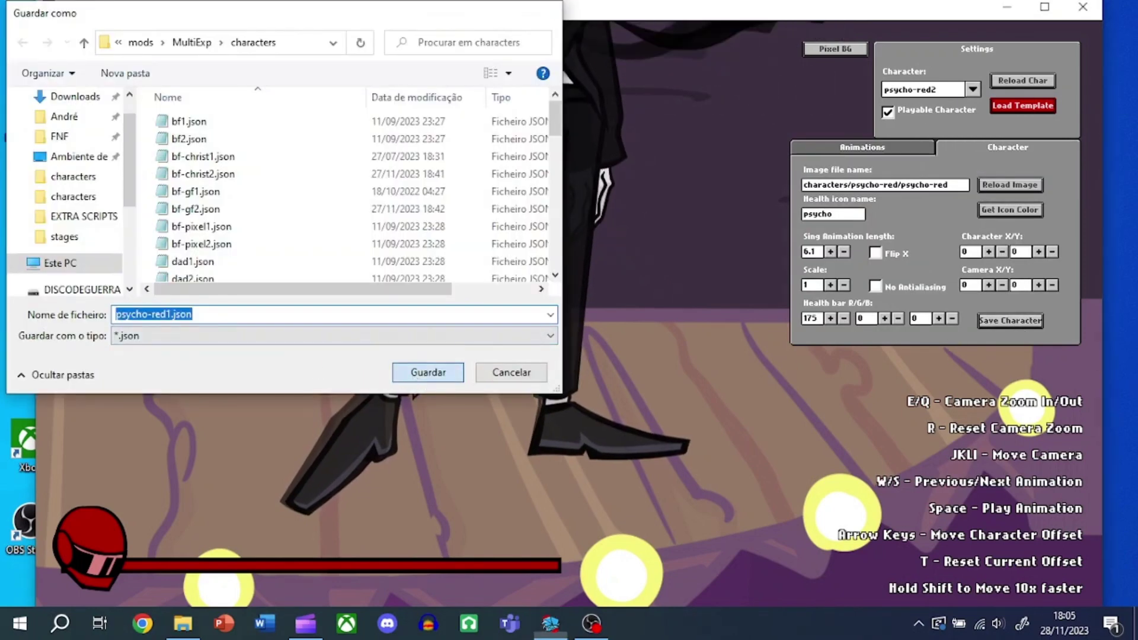
{"action": "left_click", "coordinate": [1082, 7]}
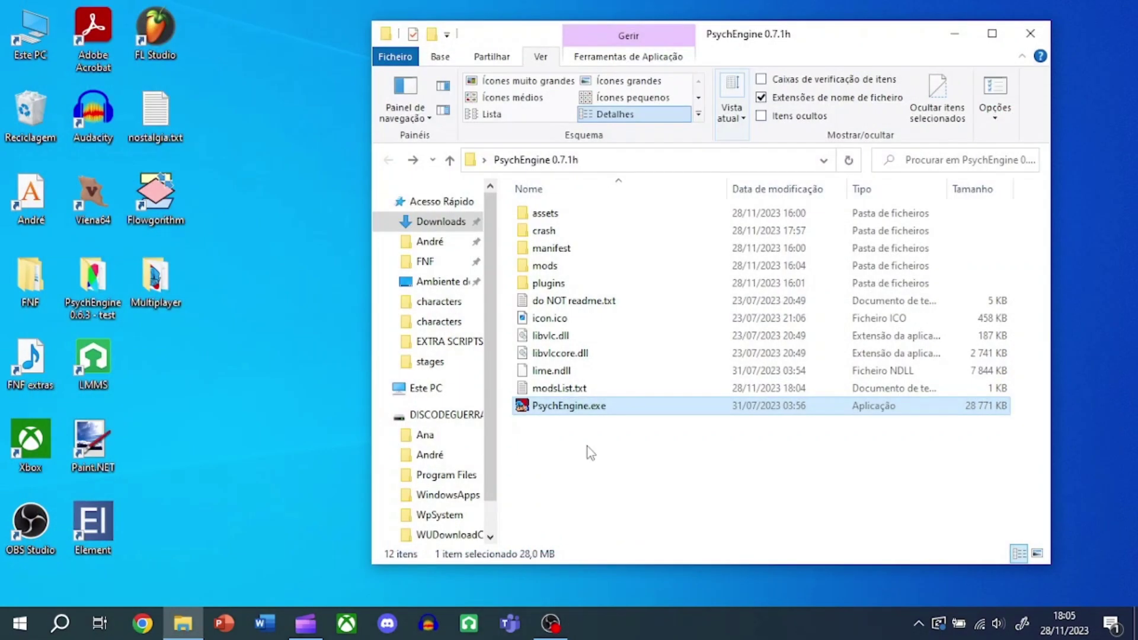
- In psycho-red1.json from MultiExp's characters folder, swap the singLEFT and singRIGHT animation names and save the file
{"action": "double_click", "coordinate": [554, 228]}
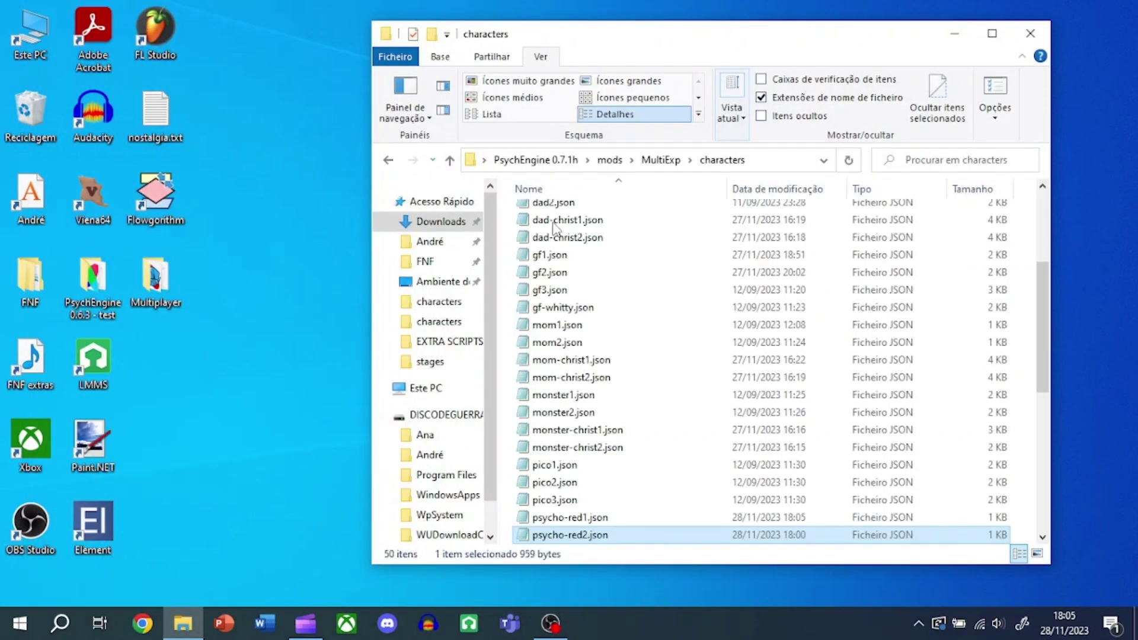
{"action": "scroll", "coordinate": [555, 228], "scroll_direction": "down", "scroll_amount": 1}
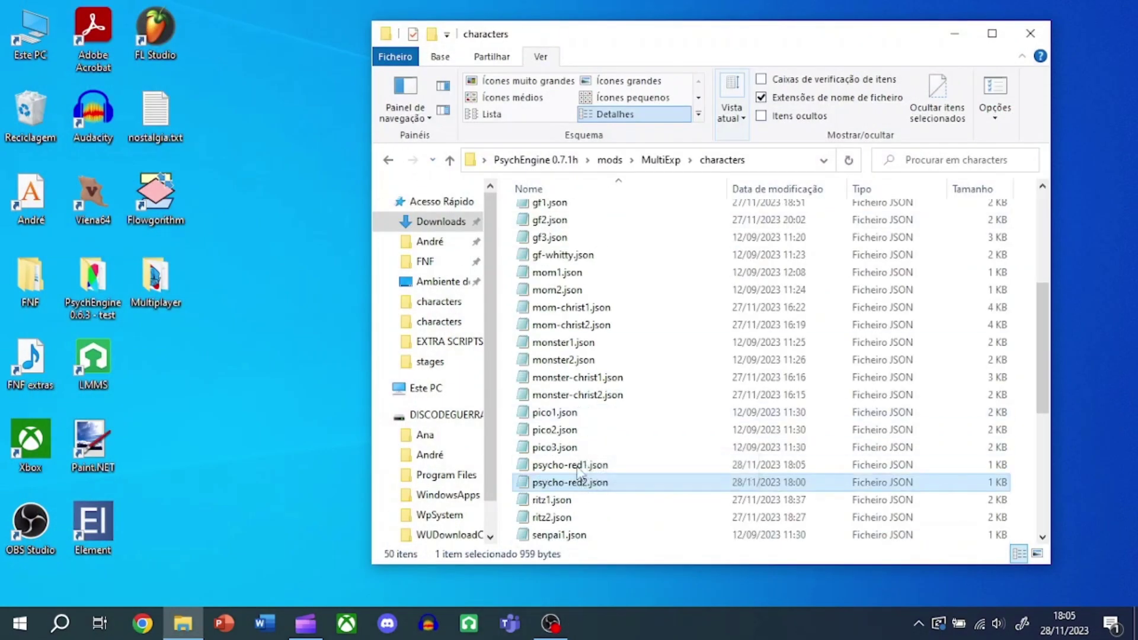
{"action": "double_click", "coordinate": [569, 465]}
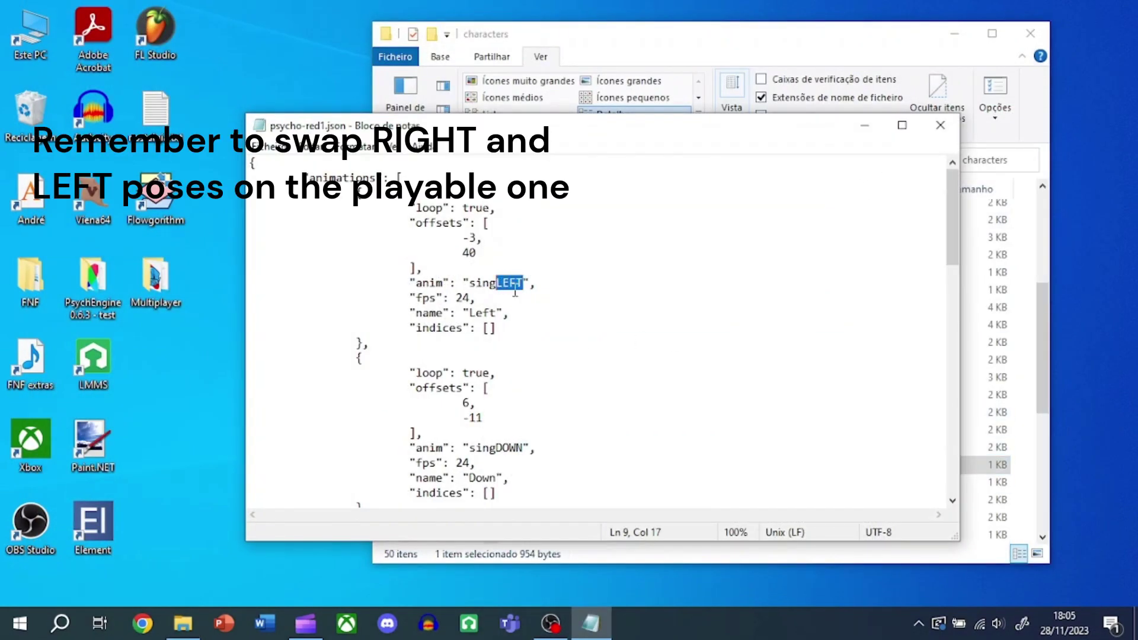
{"action": "scroll", "coordinate": [474, 296], "scroll_direction": "down", "scroll_amount": 11}
{"action": "left_click_drag", "start_coordinate": [531, 448], "coordinate": [505, 444]}
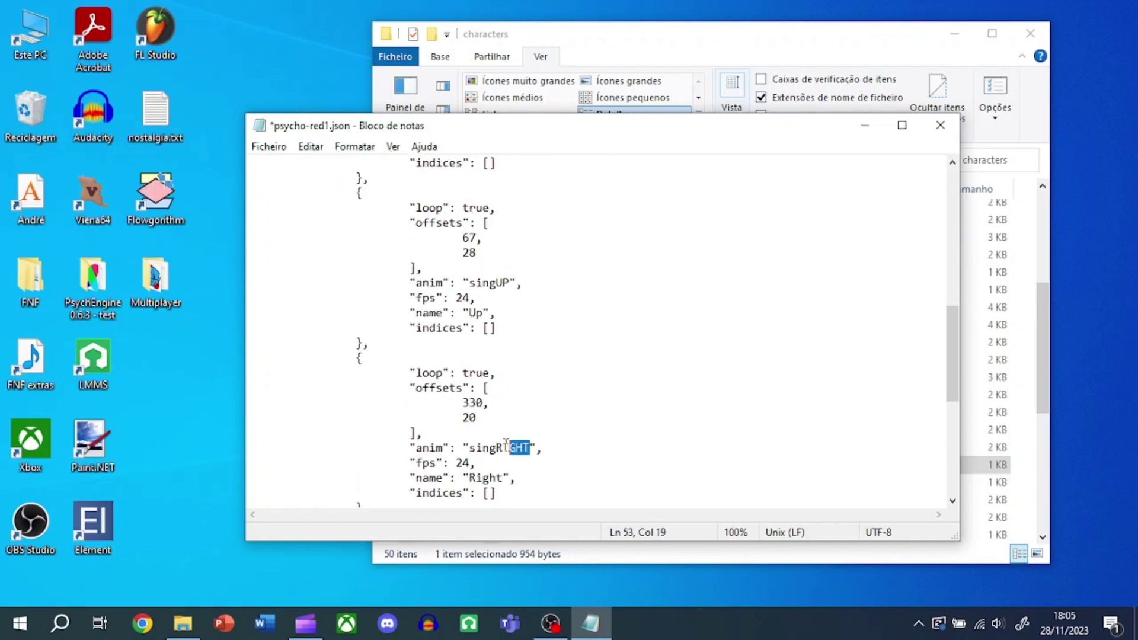
{"action": "key", "text": "ctrl+s"}
{"action": "left_click", "coordinate": [940, 124]}
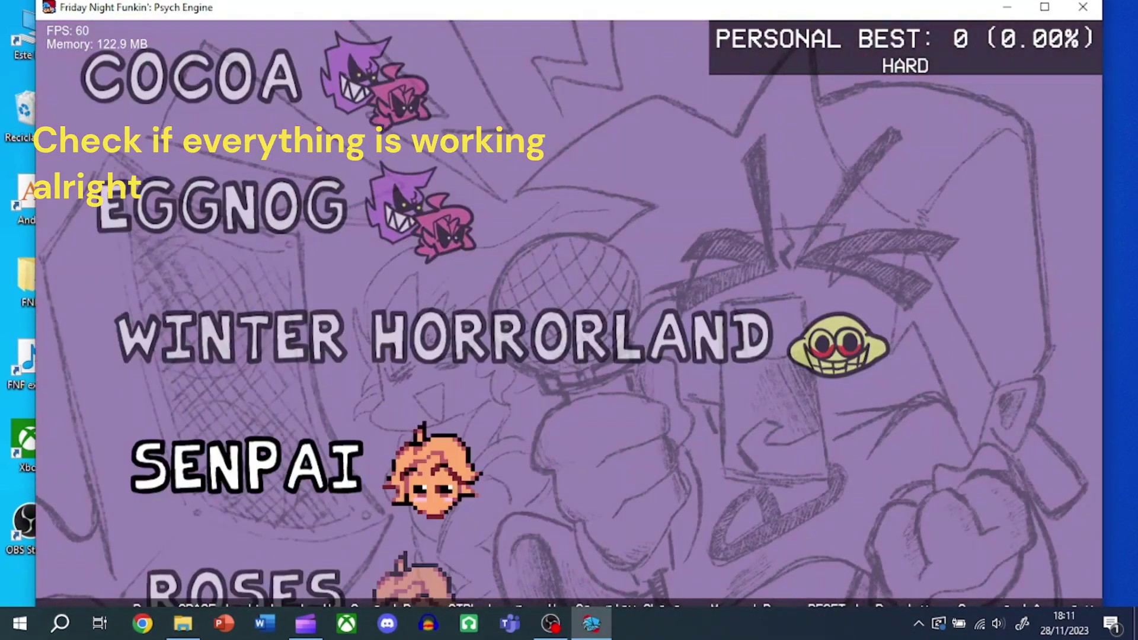
- Start the song Breathe on Hard from the freeplay song list
{"action": "key", "text": "Down"}
{"action": "key", "text": "Down"}
{"action": "key", "text": "Down"}
{"action": "key", "text": "Down"}
{"action": "key", "text": "Down"}
{"action": "key", "text": "Down"}
{"action": "key", "text": "Down"}
{"action": "key", "text": "Down"}
{"action": "key", "text": "Down"}
{"action": "key", "text": "Down"}
{"action": "key", "text": "Down"}
{"action": "key", "text": "Down"}
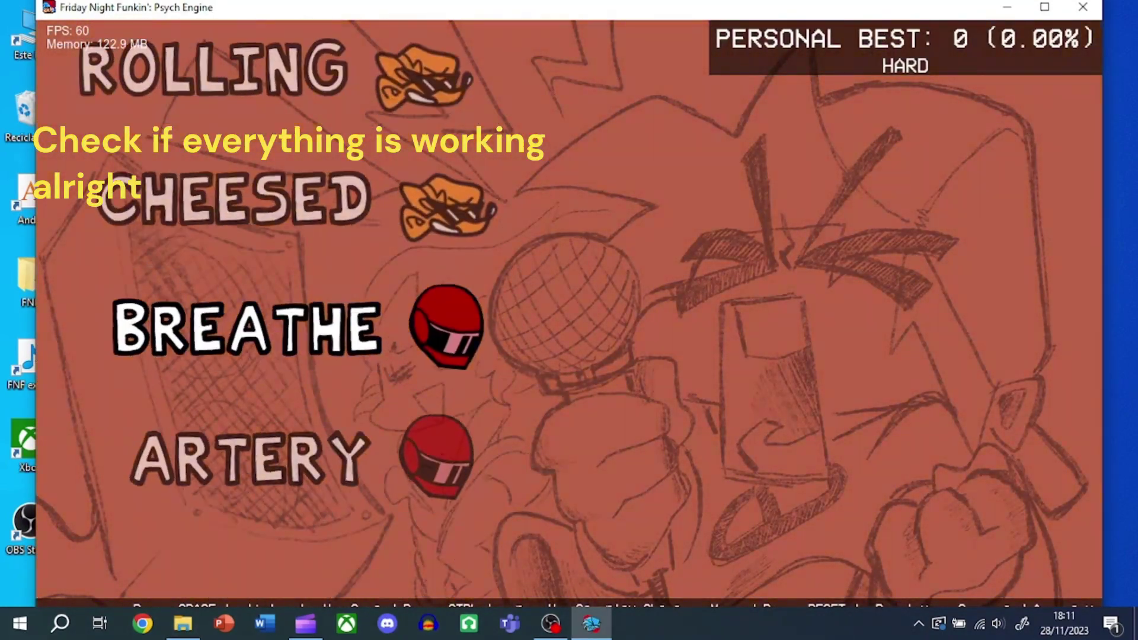
{"action": "key", "text": "Down"}
{"action": "key", "text": "Up"}
{"action": "key", "text": "Return"}
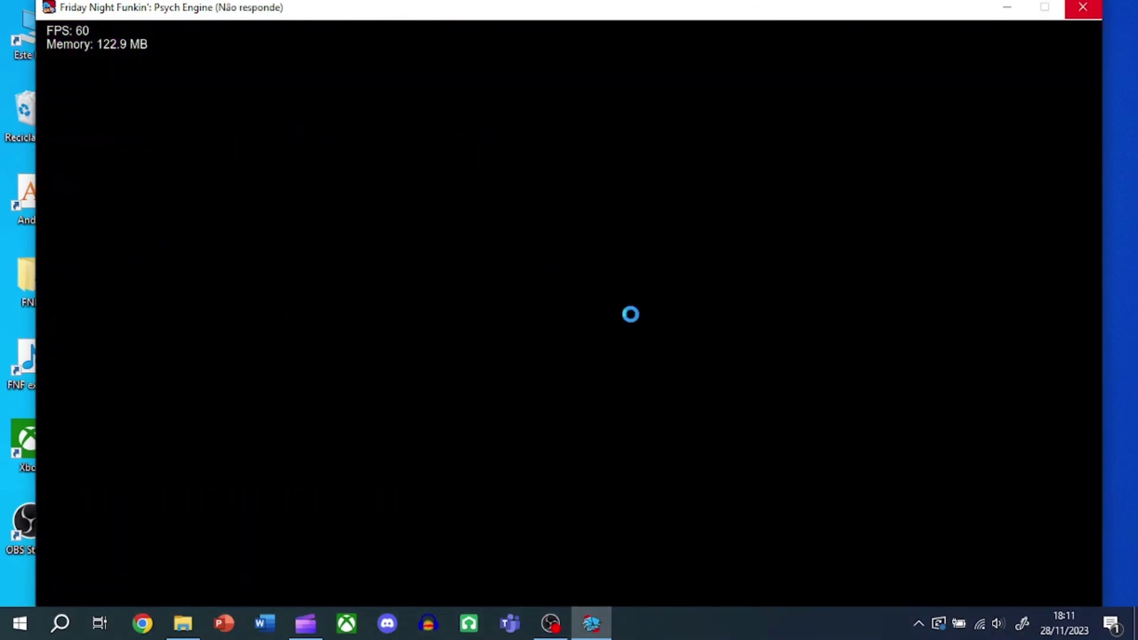
- Keep the default Psycho Red for the first player, choose Pico for the second, and begin the song
{"action": "key", "text": "d"}
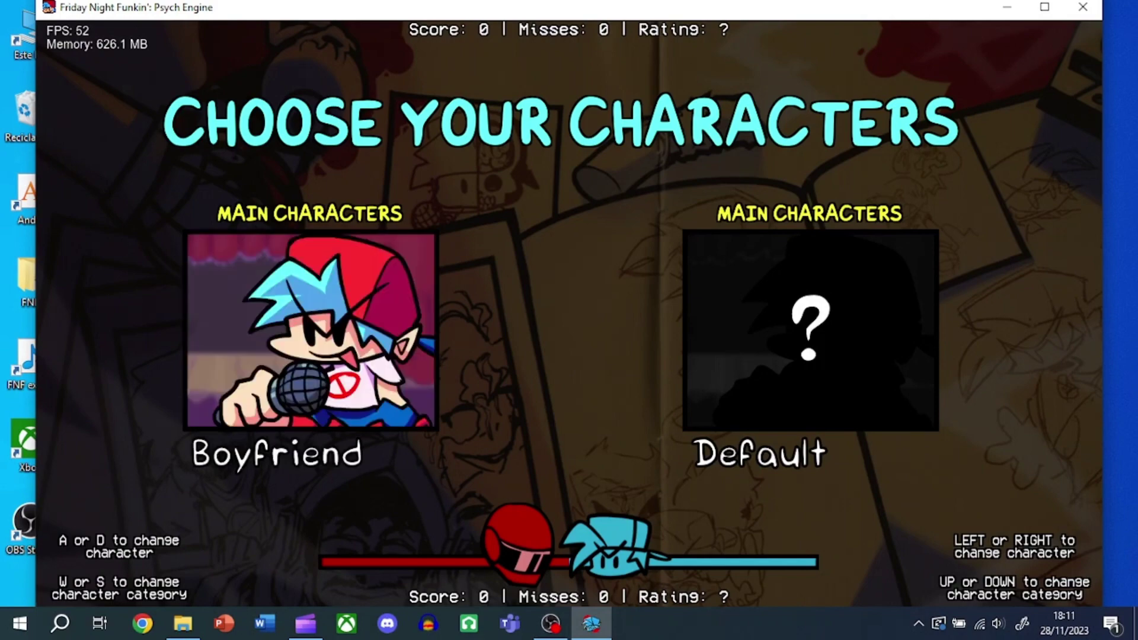
{"action": "key", "text": "a"}
{"action": "key", "text": "Right"}
{"action": "key", "text": "Right"}
{"action": "key", "text": "Return"}
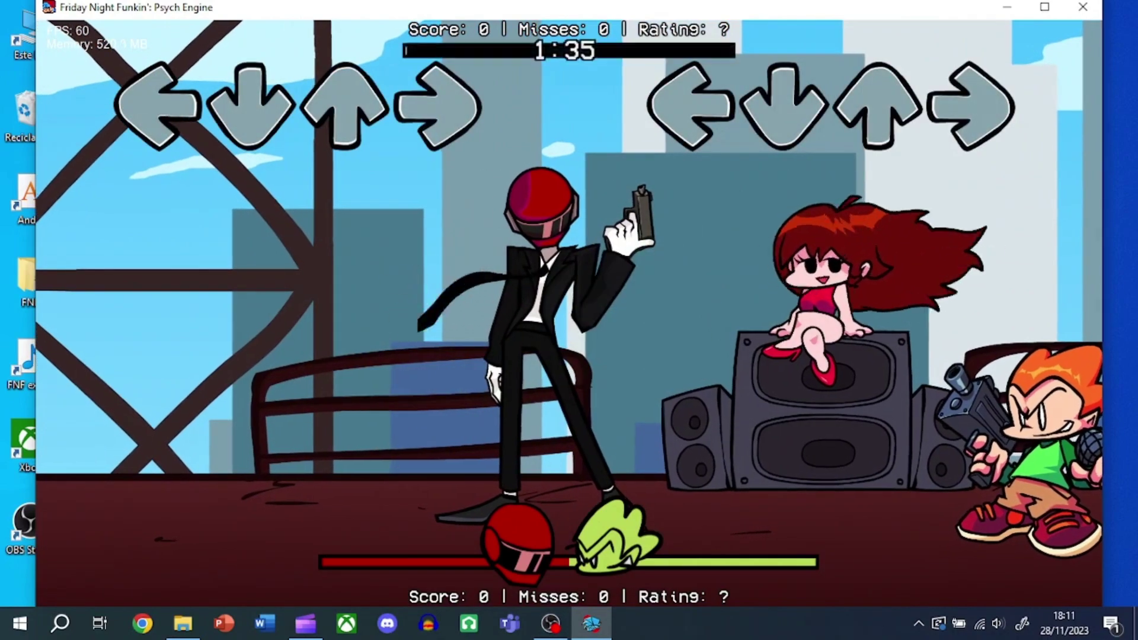
- Play the opening of Breathe, hitting notes in all four directions to test Psycho Red's poses against Pico
{"action": "key", "text": "Left"}
{"action": "key", "text": "Right"}
{"action": "key", "text": "Left"}
{"action": "key", "text": "Down"}
{"action": "key", "text": "Right"}
{"action": "key", "text": "Up"}
{"action": "key", "text": "Left"}
{"action": "key", "text": "Right"}
{"action": "key", "text": "Left"}
{"action": "key", "text": "Down"}
{"action": "key", "text": "Right"}
{"action": "key", "text": "Up"}
{"action": "key", "text": "Left"}
{"action": "key", "text": "Right"}
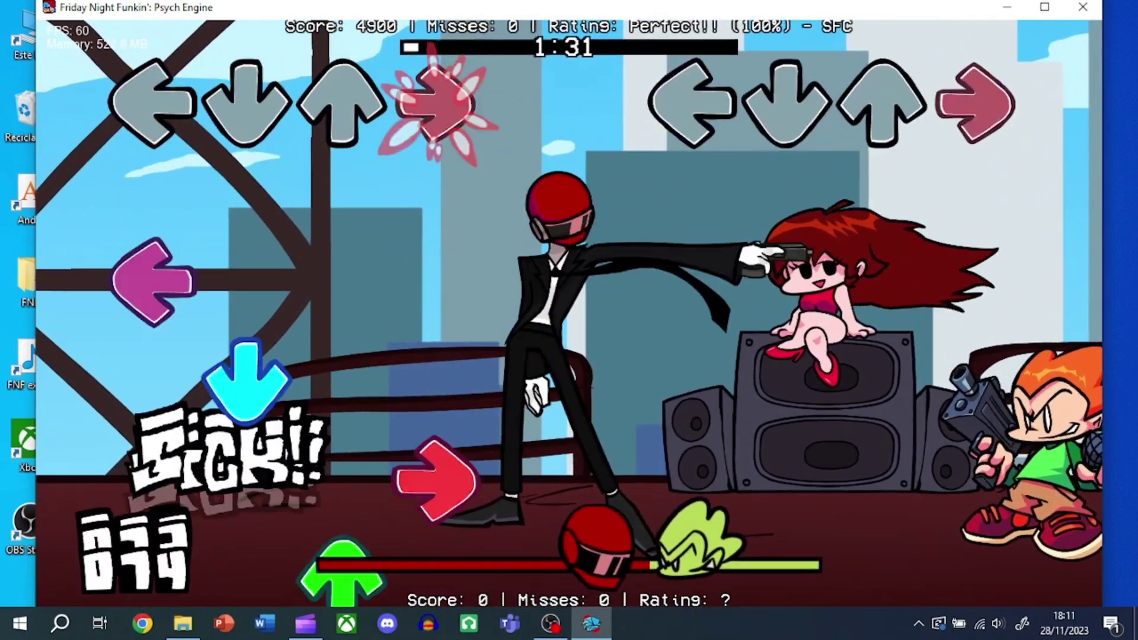
{"action": "key", "text": "Left"}
{"action": "key", "text": "Down"}
{"action": "key", "text": "Right"}
{"action": "key", "text": "Up"}
{"action": "key", "text": "Left"}
{"action": "key", "text": "Left"}
{"action": "key", "text": "Right"}
{"action": "key", "text": "Left"}
{"action": "key", "text": "Down"}
{"action": "key", "text": "Right"}
{"action": "key", "text": "Up"}
{"action": "key", "text": "Left"}
{"action": "key", "text": "Right"}
{"action": "key", "text": "Left"}
{"action": "key", "text": "Down"}
{"action": "key", "text": "Right"}
{"action": "key", "text": "Up"}
{"action": "key", "text": "Left"}
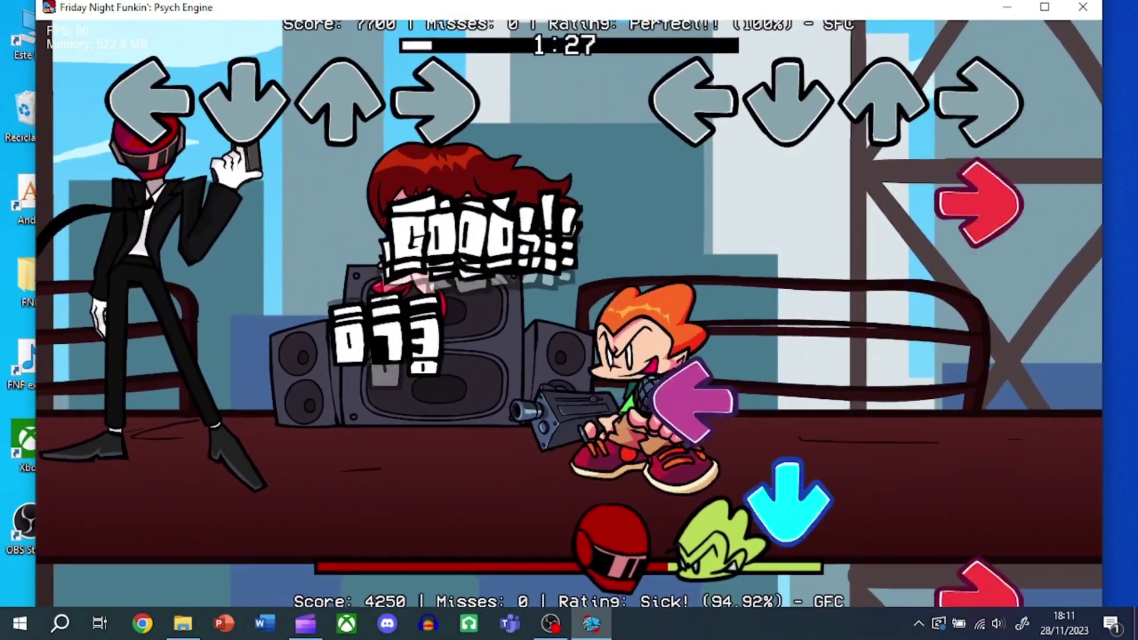
{"action": "key", "text": "Right"}
{"action": "key", "text": "Left"}
{"action": "key", "text": "Down"}
{"action": "key", "text": "Right"}
{"action": "key", "text": "Up"}
{"action": "key", "text": "Left"}
{"action": "key", "text": "Return"}
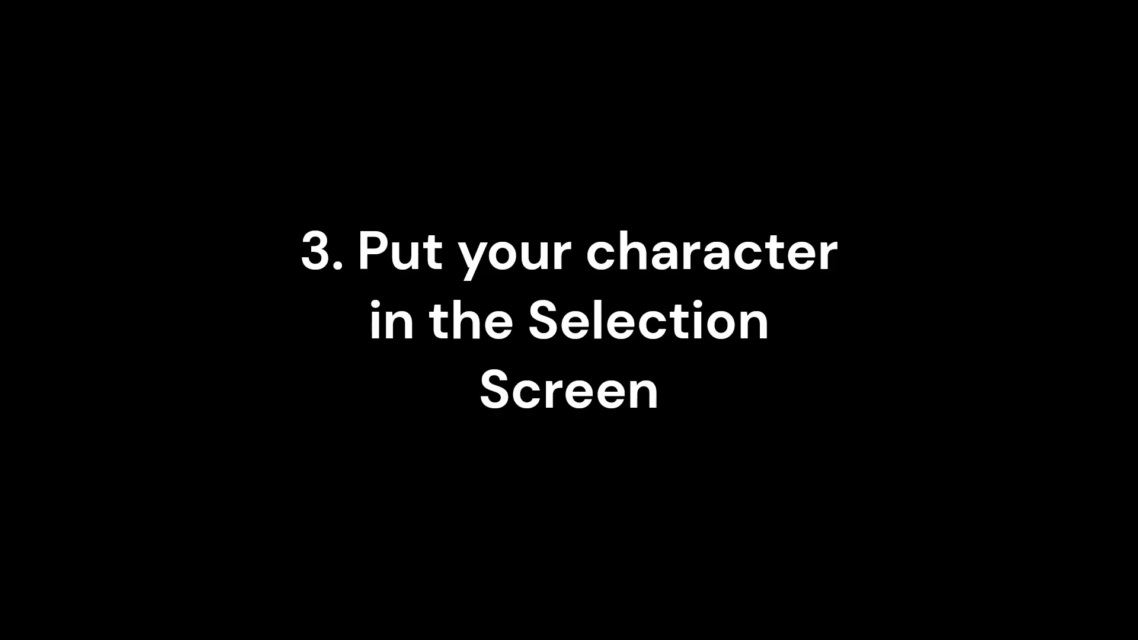